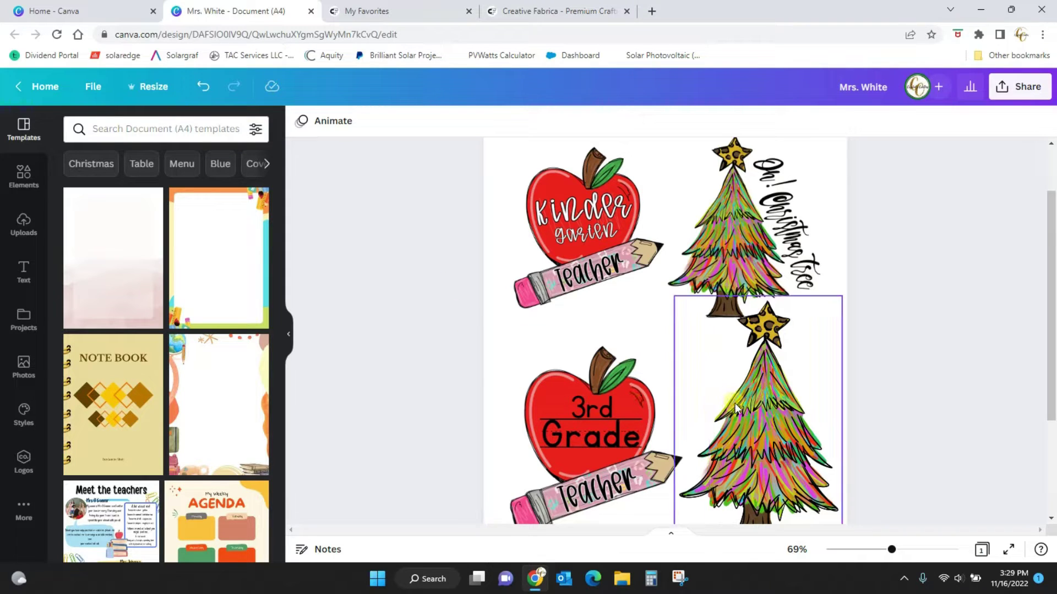
Open the BbowDesign designer page from the Creative Fabrica favorites
{"action": "left_click", "coordinate": [373, 12]}
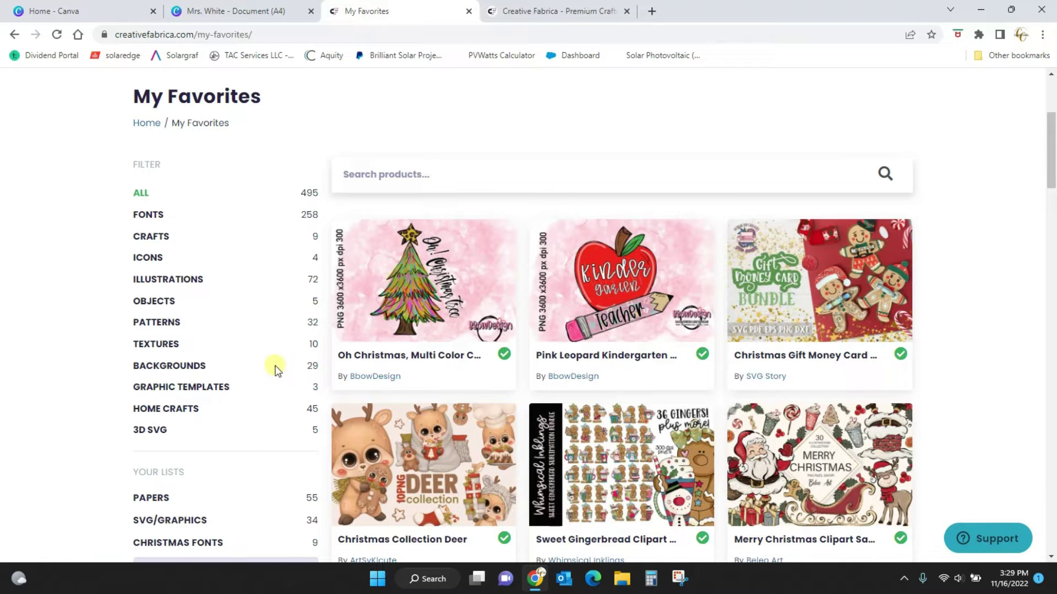
{"action": "left_click", "coordinate": [555, 381]}
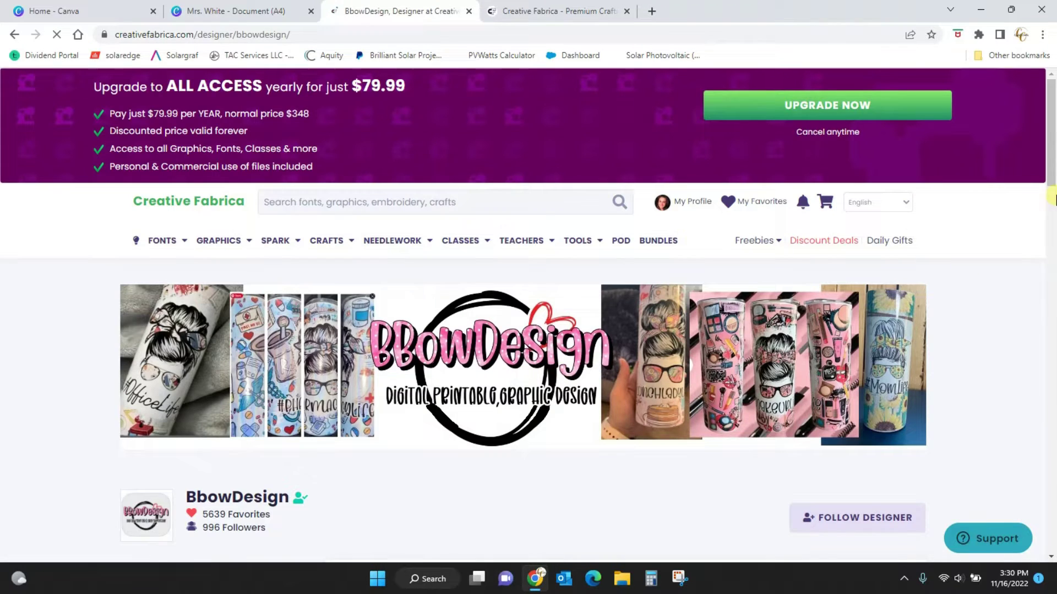
{"action": "left_click_drag", "start_coordinate": [1051, 110], "coordinate": [1052, 220]}
Search BbowDesign's products for 'teacher' and browse the apple and Christmas teacher PNGs
{"action": "left_click", "coordinate": [561, 375]}
{"action": "type", "text": "teac"}
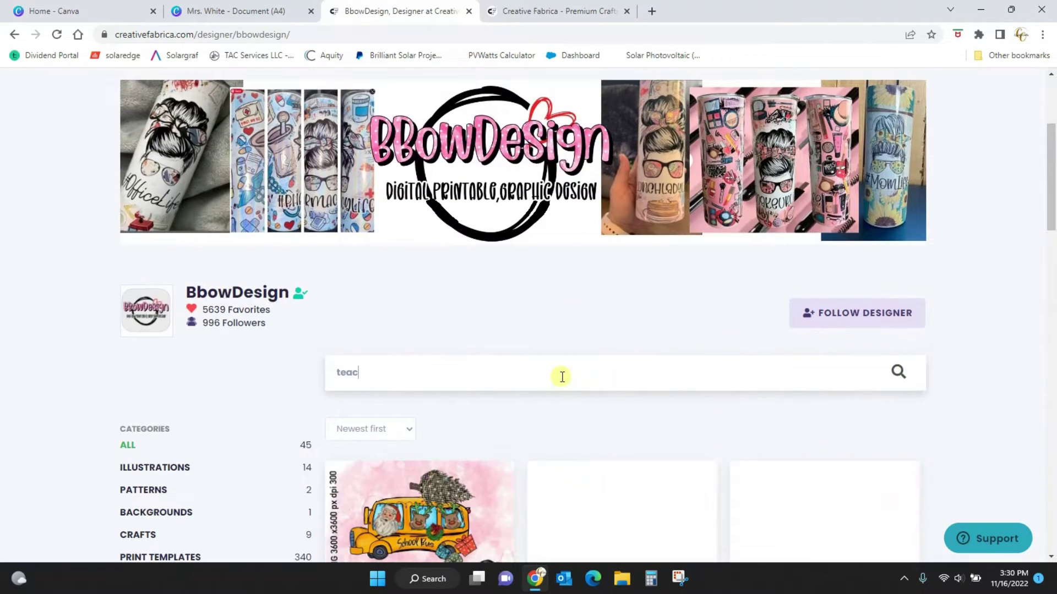
{"action": "type", "text": "her"}
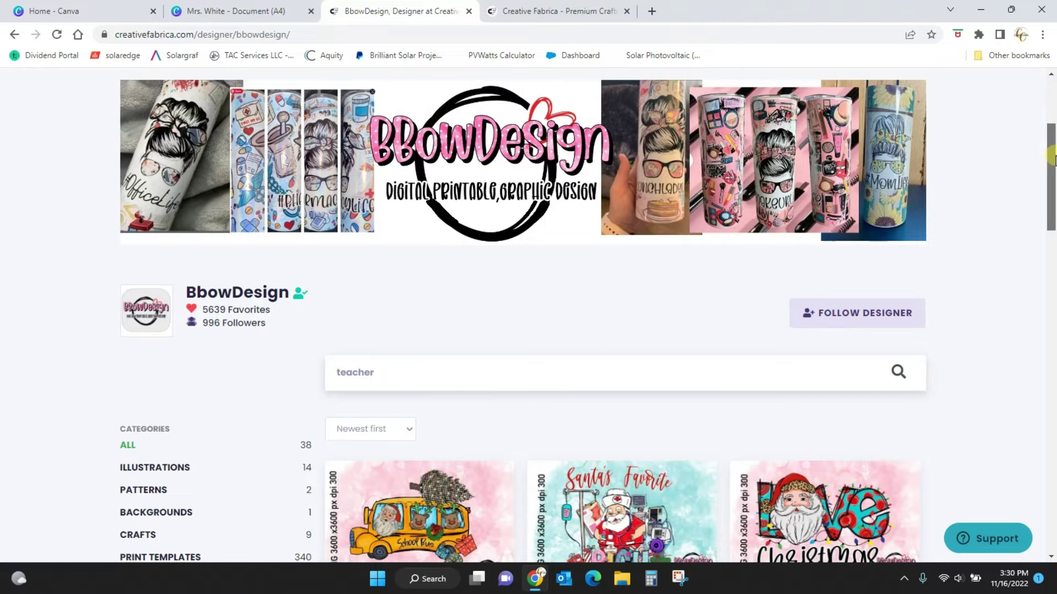
{"action": "left_click_drag", "start_coordinate": [1051, 172], "coordinate": [1052, 382]}
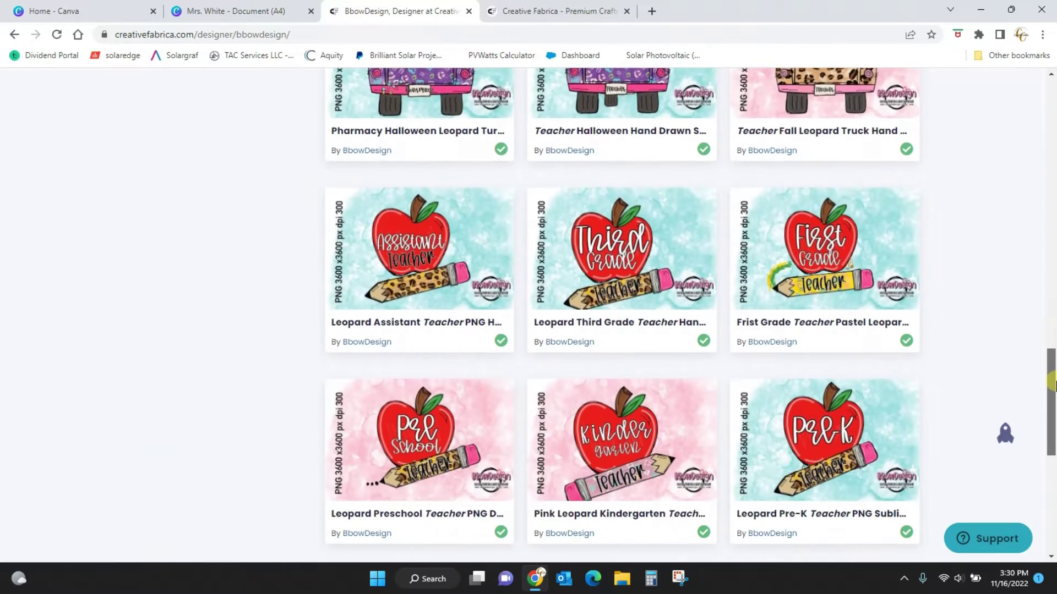
{"action": "scroll", "coordinate": [1053, 385], "scroll_direction": "down", "scroll_amount": 3}
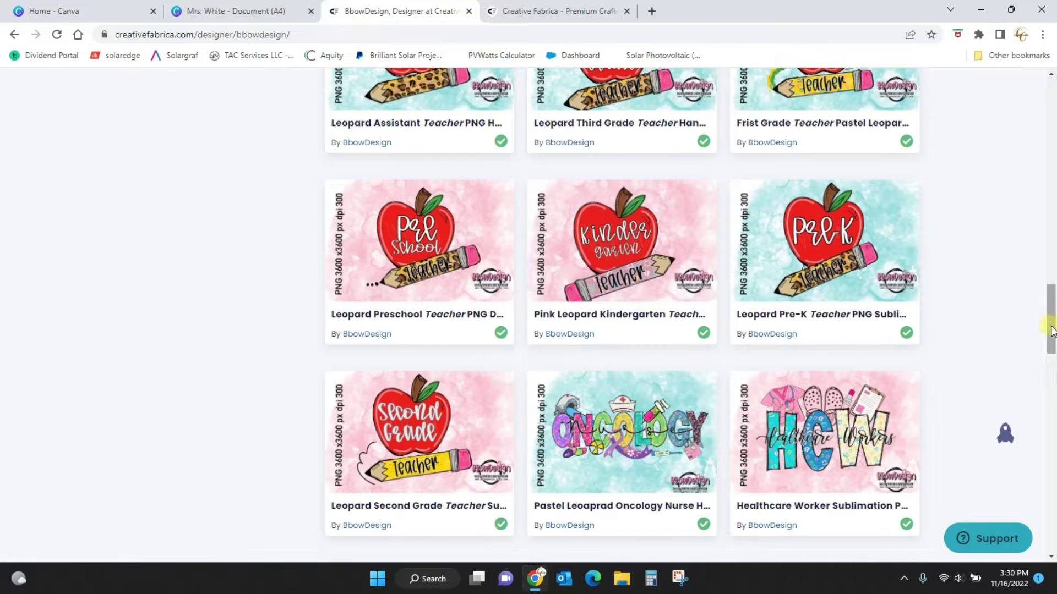
{"action": "left_click_drag", "start_coordinate": [1050, 323], "coordinate": [1052, 309]}
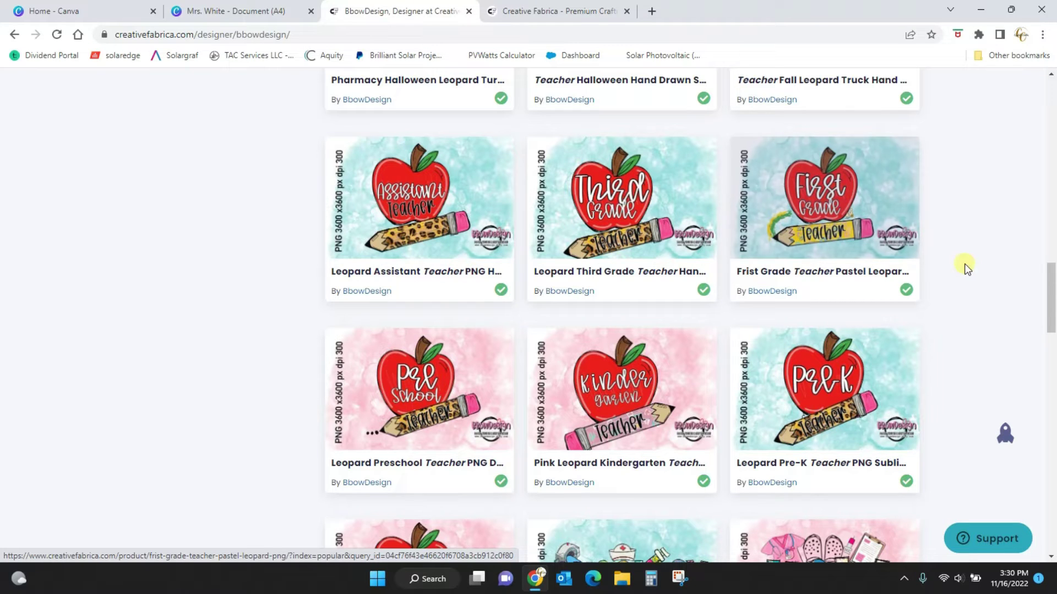
{"action": "left_click_drag", "start_coordinate": [1051, 300], "coordinate": [177, 242]}
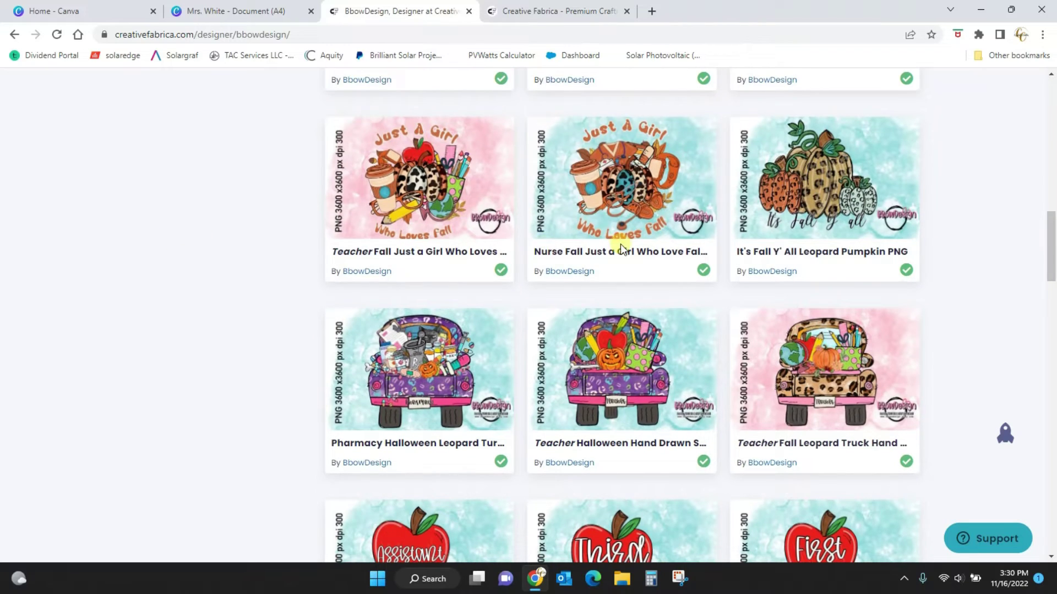
{"action": "left_click_drag", "start_coordinate": [1051, 271], "coordinate": [1052, 113]}
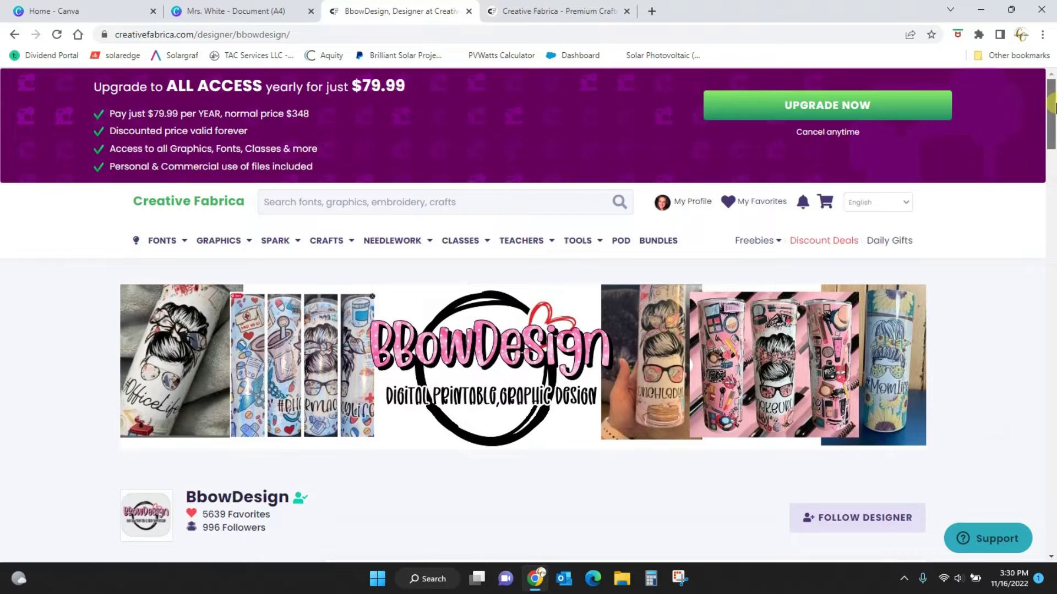
After checking the Crystal's Crafties promo, go to the Creative Fabrica homepage and browse recommended products
{"action": "left_click", "coordinate": [557, 11]}
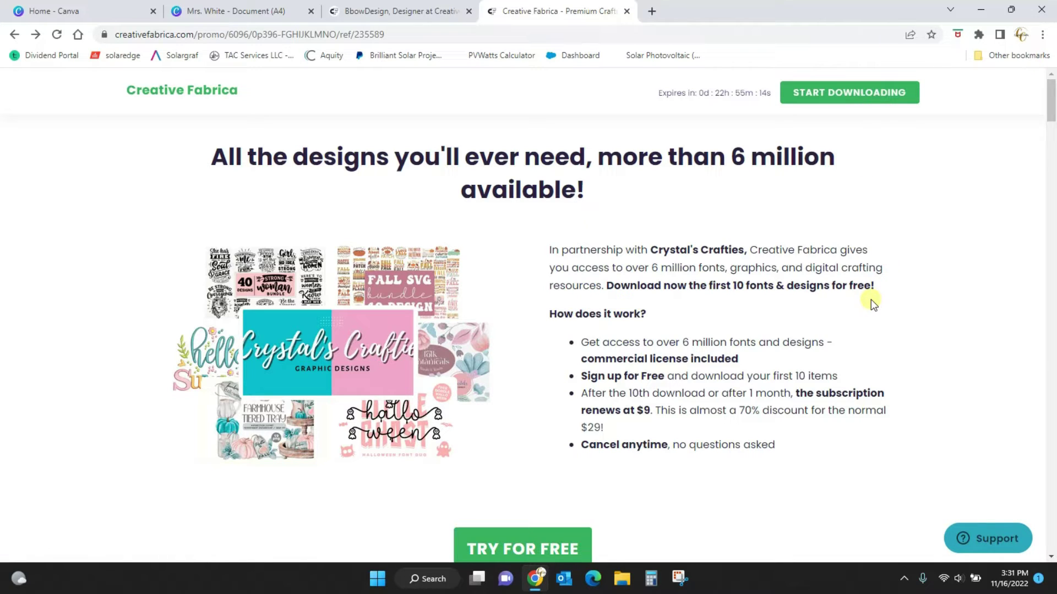
{"action": "left_click", "coordinate": [424, 12]}
{"action": "mouse_move", "coordinate": [241, 258]}
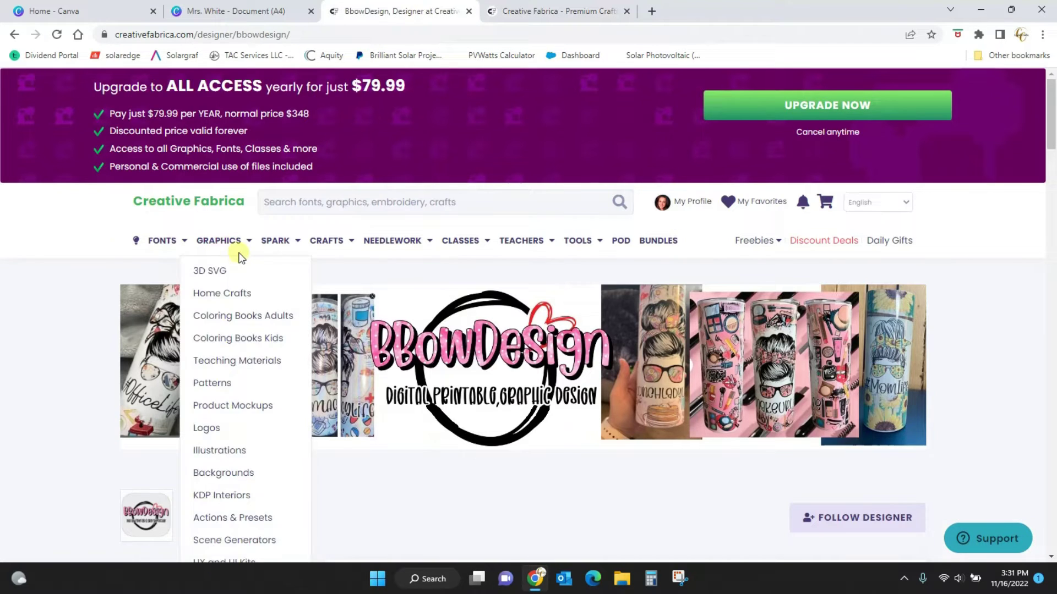
{"action": "left_click", "coordinate": [171, 202]}
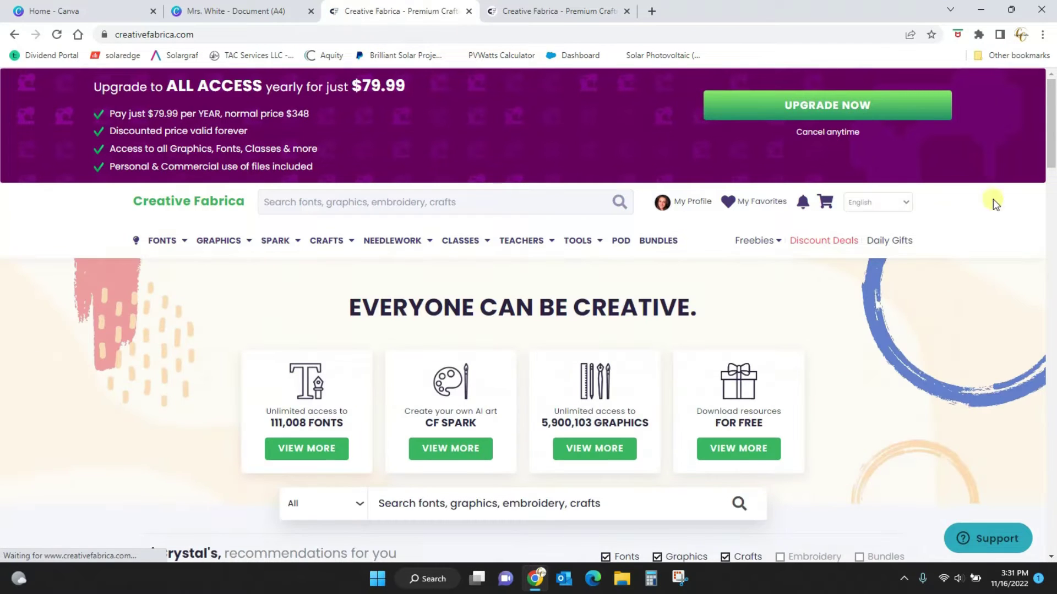
{"action": "left_click_drag", "start_coordinate": [1052, 110], "coordinate": [1051, 578]}
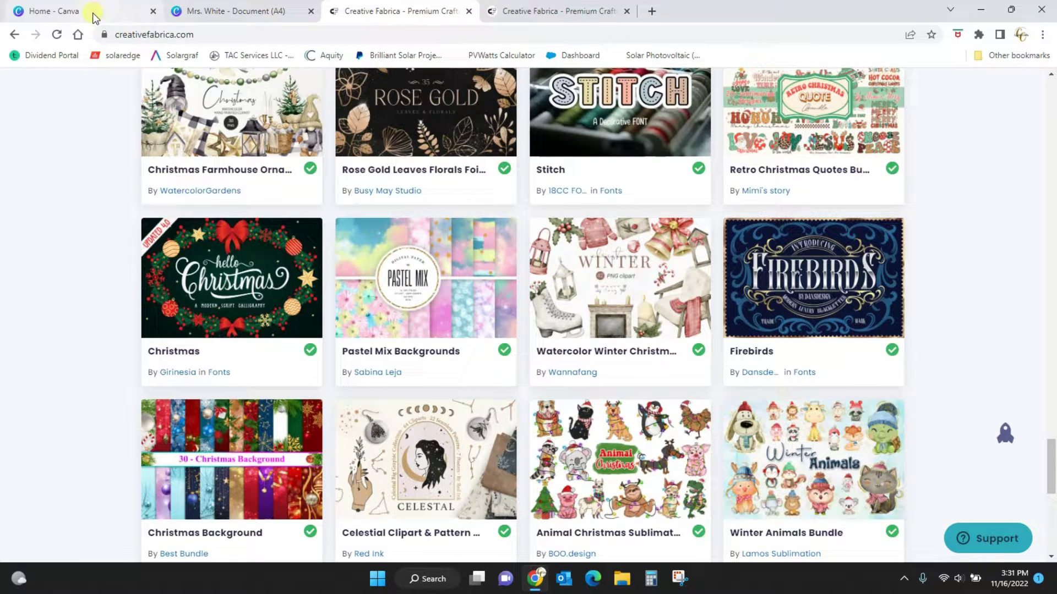
Back in Canva, add a blank Page 2 to the A4 teacher design and zoom out to about 44%
{"action": "left_click", "coordinate": [206, 12]}
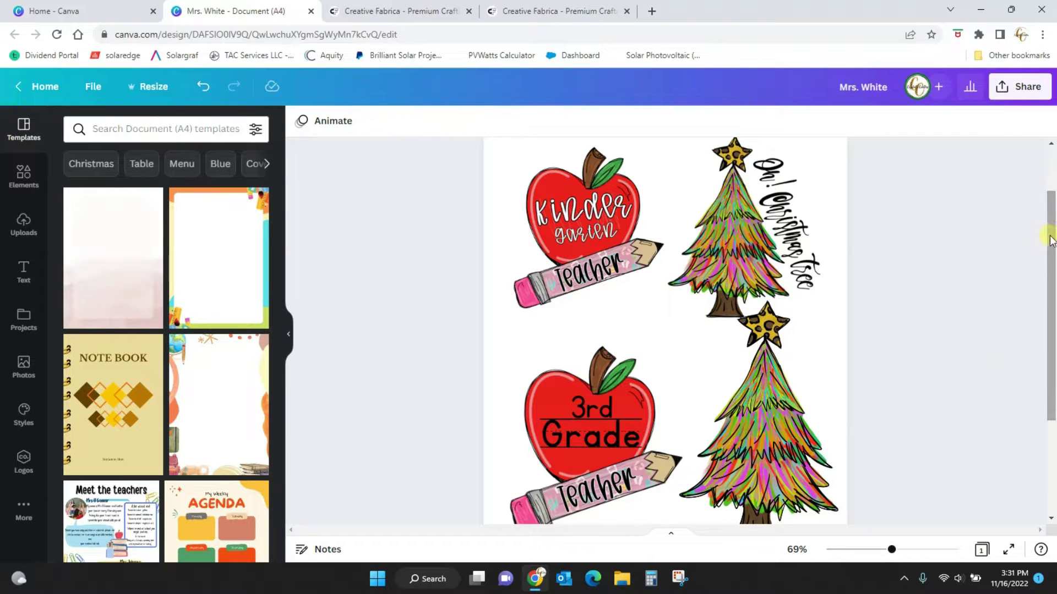
{"action": "left_click_drag", "start_coordinate": [1050, 240], "coordinate": [1050, 332]}
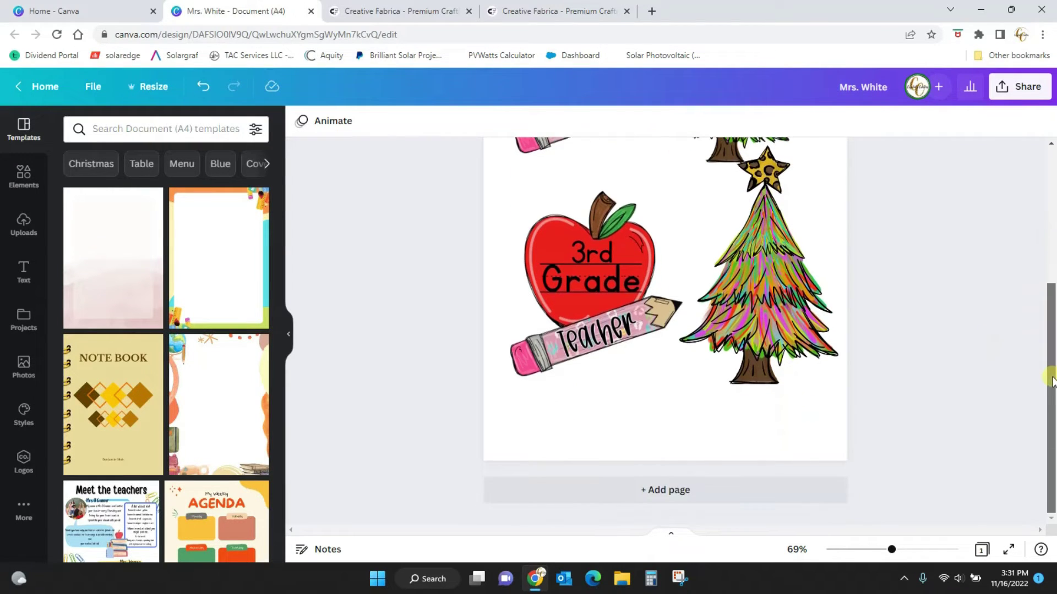
{"action": "left_click", "coordinate": [671, 490]}
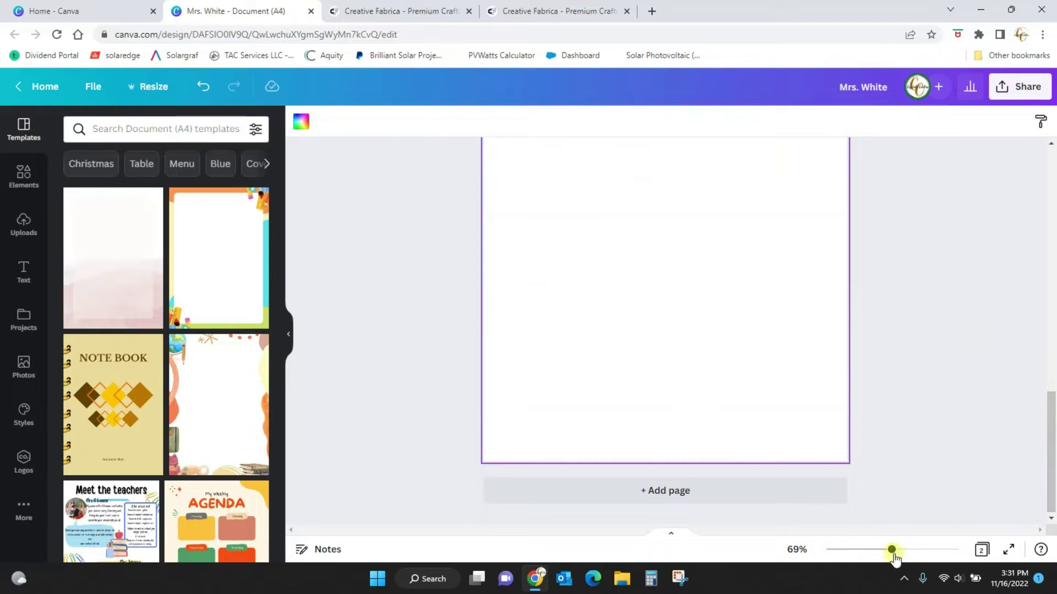
{"action": "left_click_drag", "start_coordinate": [890, 549], "coordinate": [876, 550]}
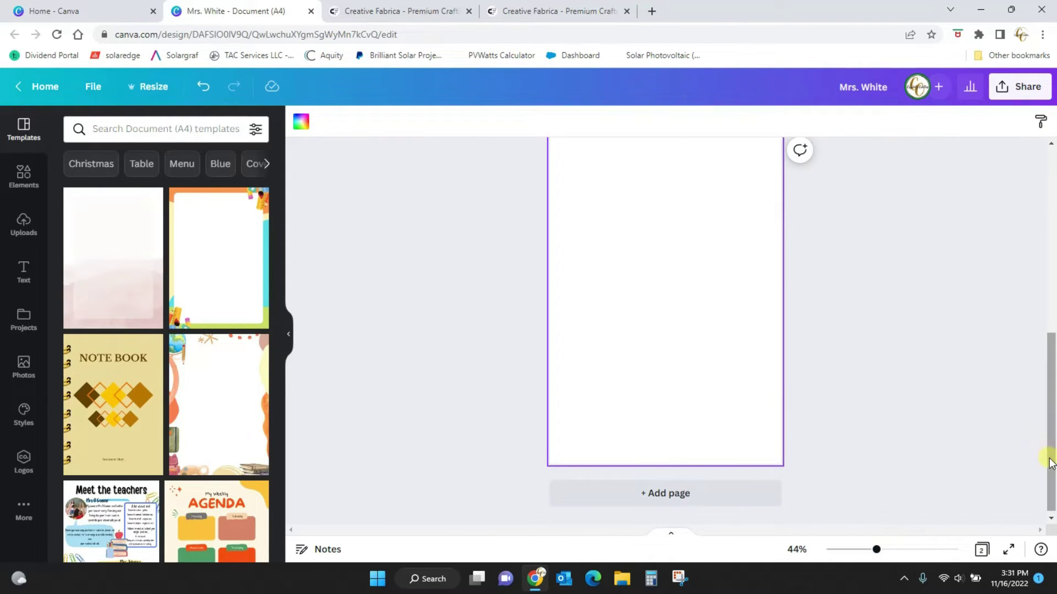
{"action": "left_click_drag", "start_coordinate": [1053, 455], "coordinate": [1050, 449]}
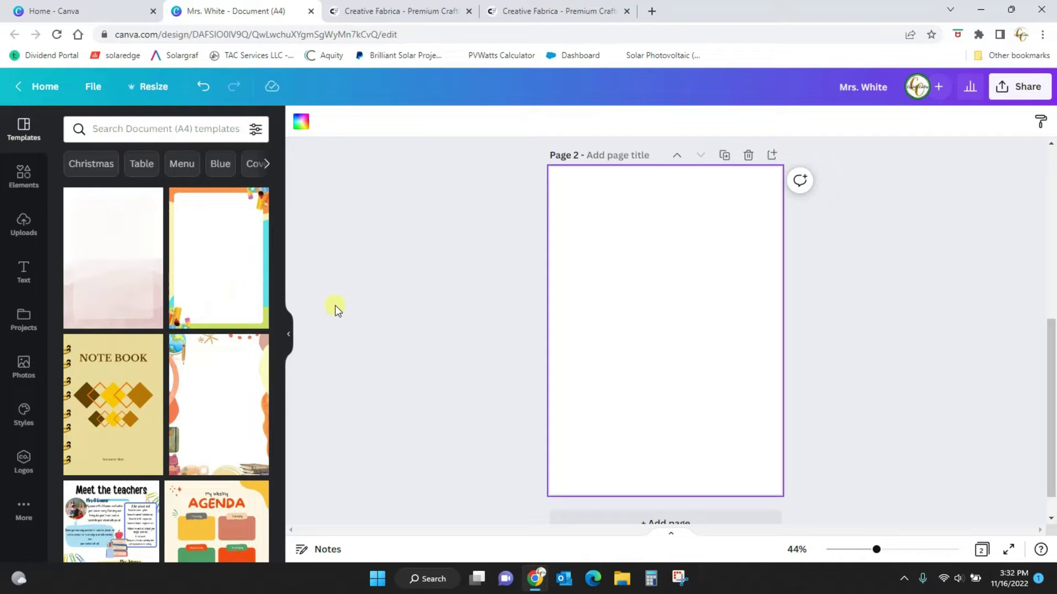
Place the uploaded 'Oh Christmas Tree' image on Page 2, cancelling the unneeded file picker
{"action": "left_click", "coordinate": [14, 223]}
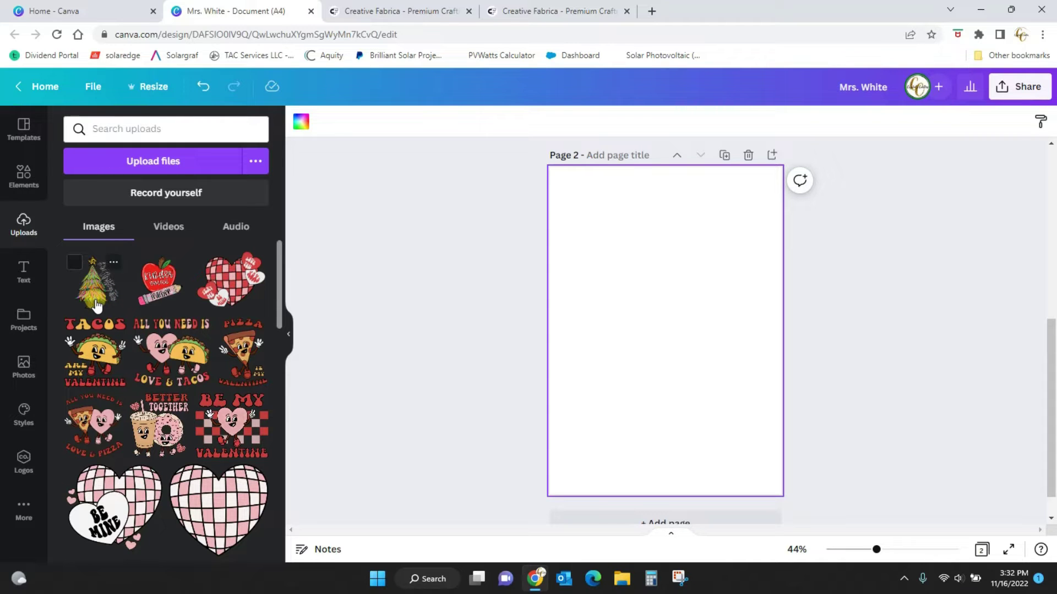
{"action": "left_click", "coordinate": [160, 168]}
{"action": "left_click", "coordinate": [163, 170]}
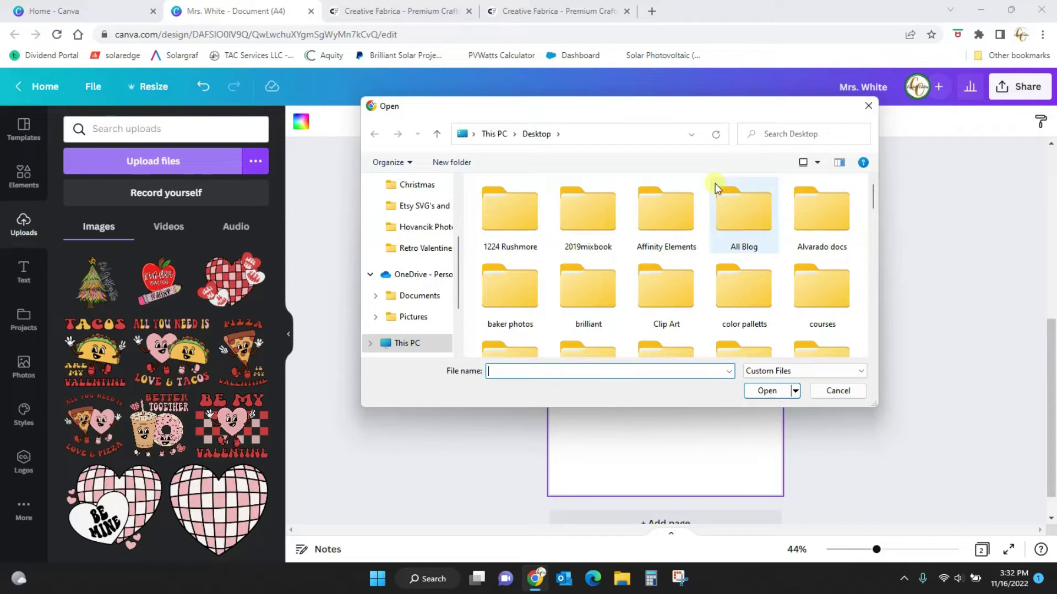
{"action": "left_click", "coordinate": [868, 106]}
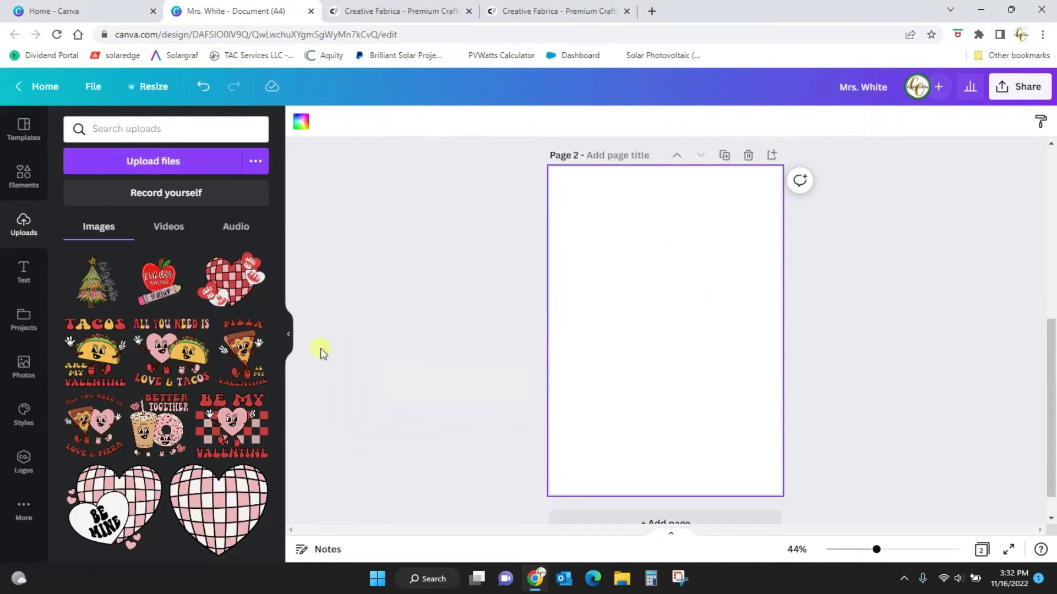
{"action": "left_click", "coordinate": [97, 302]}
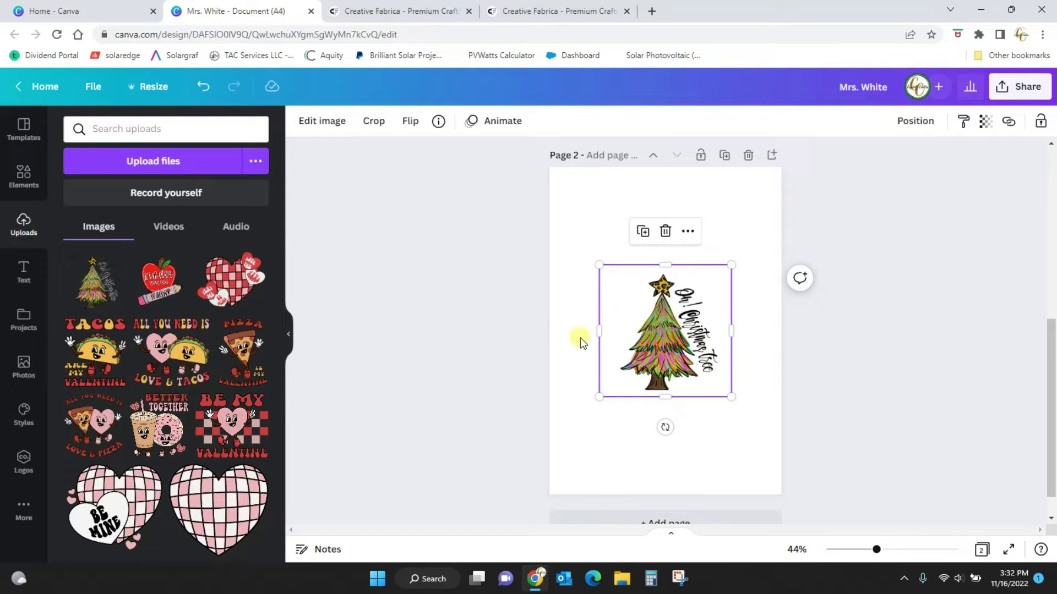
Enlarge the Christmas tree to about 248.5 × 265.3, position it on the page, and crop its right edge
{"action": "left_click_drag", "start_coordinate": [657, 362], "coordinate": [619, 451]}
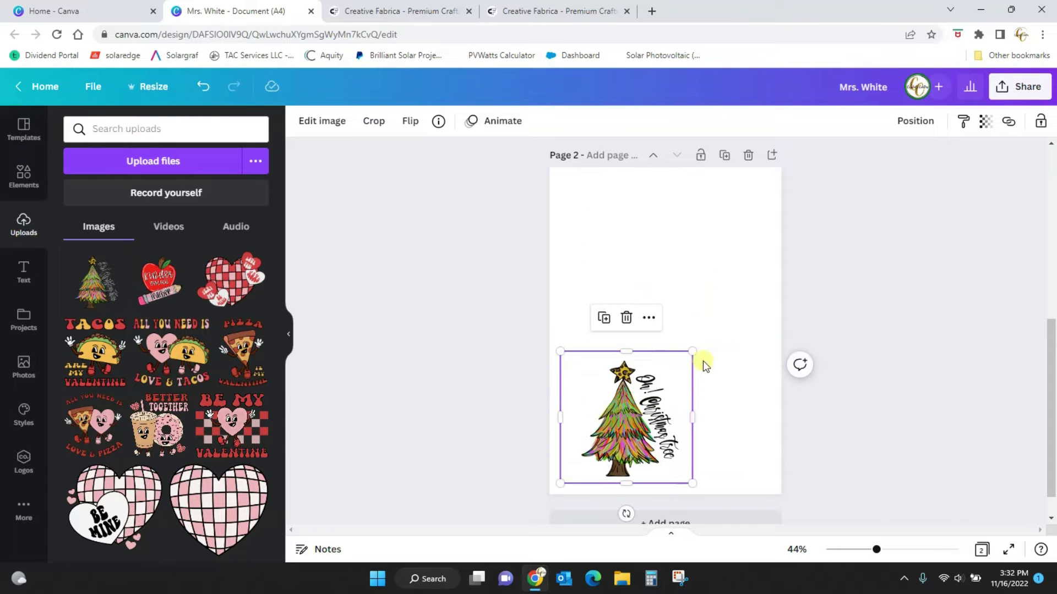
{"action": "left_click_drag", "start_coordinate": [692, 350], "coordinate": [776, 245]}
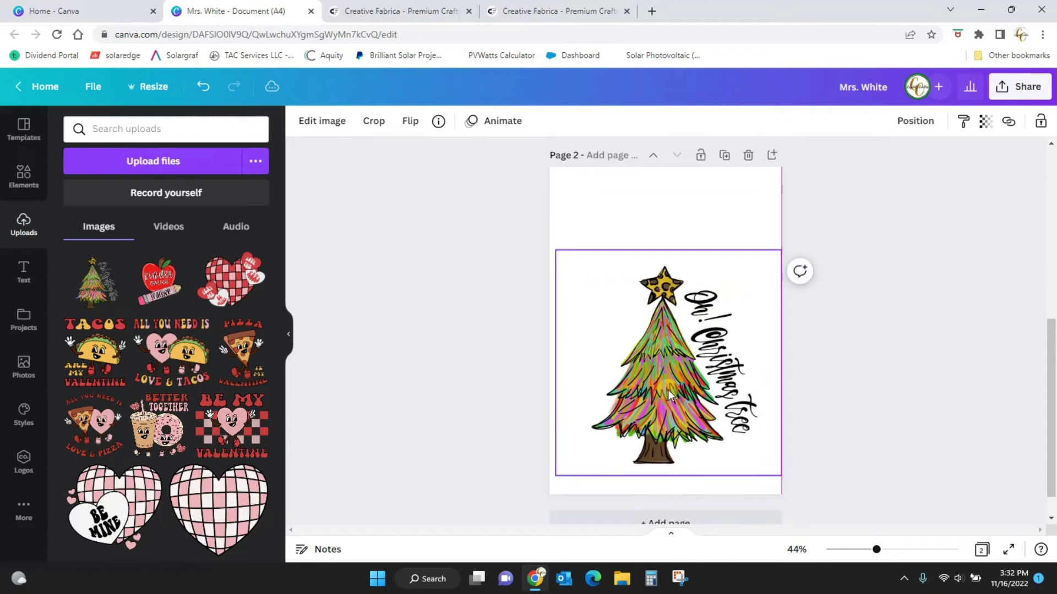
{"action": "left_click_drag", "start_coordinate": [666, 384], "coordinate": [644, 392]}
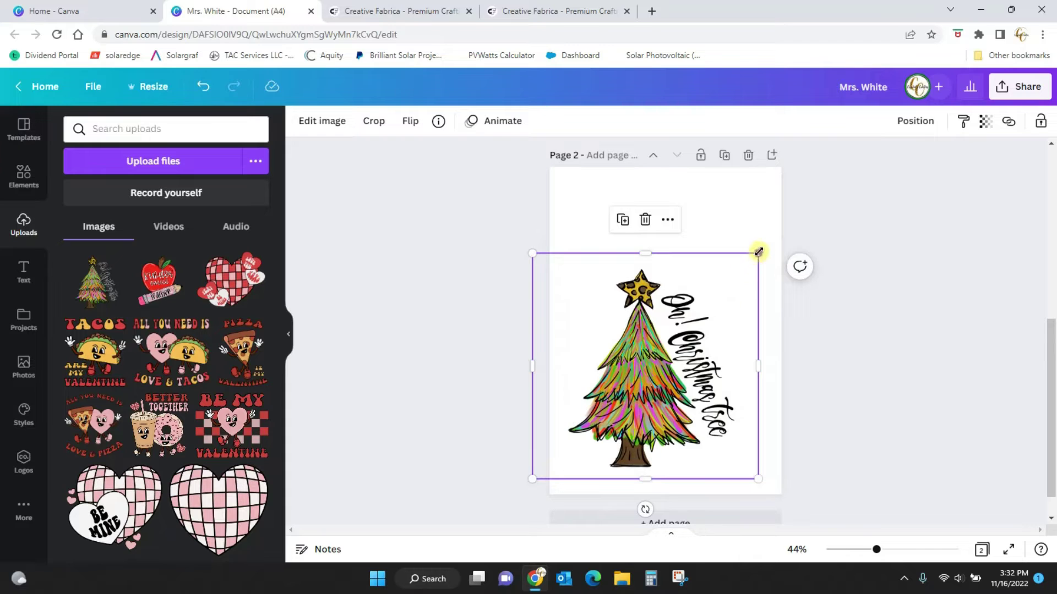
{"action": "left_click_drag", "start_coordinate": [758, 255], "coordinate": [804, 177]}
{"action": "left_click_drag", "start_coordinate": [686, 346], "coordinate": [666, 329]}
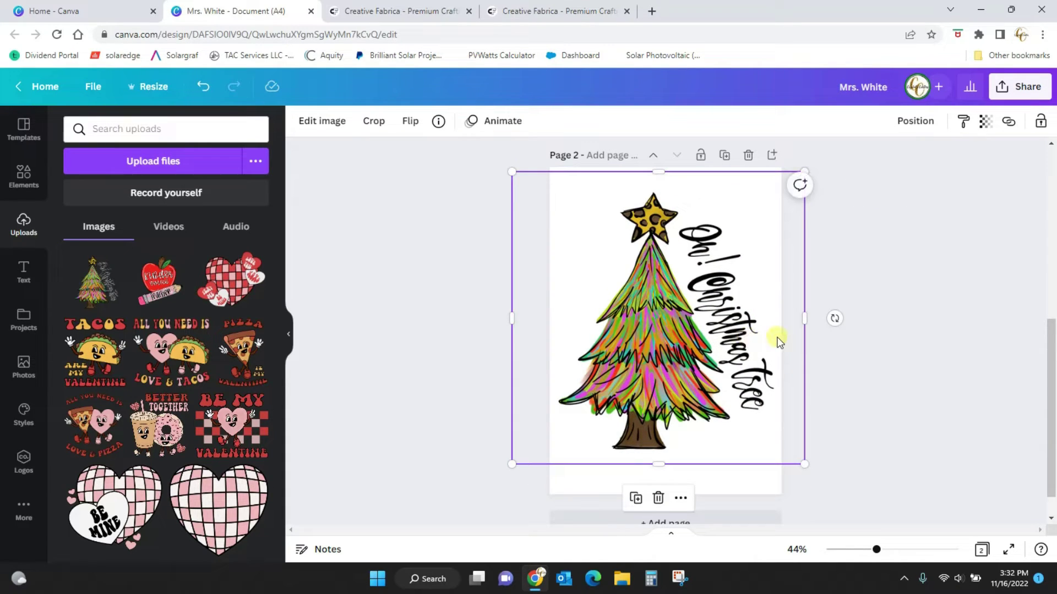
{"action": "mouse_move", "coordinate": [591, 386]}
{"action": "left_mouse_down"}
{"action": "mouse_move", "coordinate": [606, 388]}
{"action": "mouse_move", "coordinate": [594, 391]}
{"action": "left_mouse_up"}
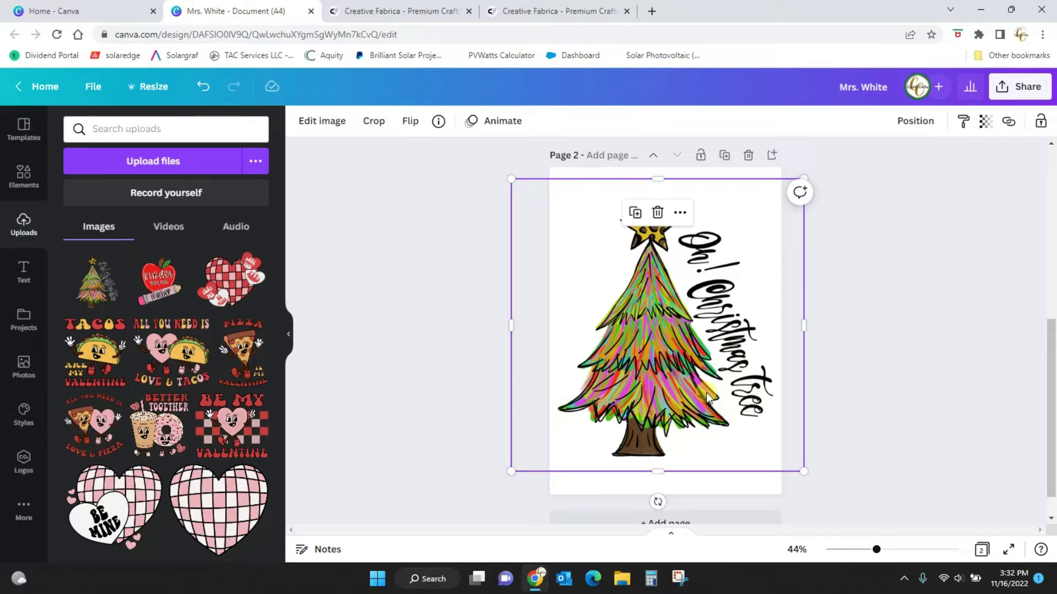
{"action": "mouse_move", "coordinate": [803, 326]}
{"action": "left_mouse_down"}
{"action": "mouse_move", "coordinate": [679, 327]}
{"action": "mouse_move", "coordinate": [789, 320]}
{"action": "left_mouse_up"}
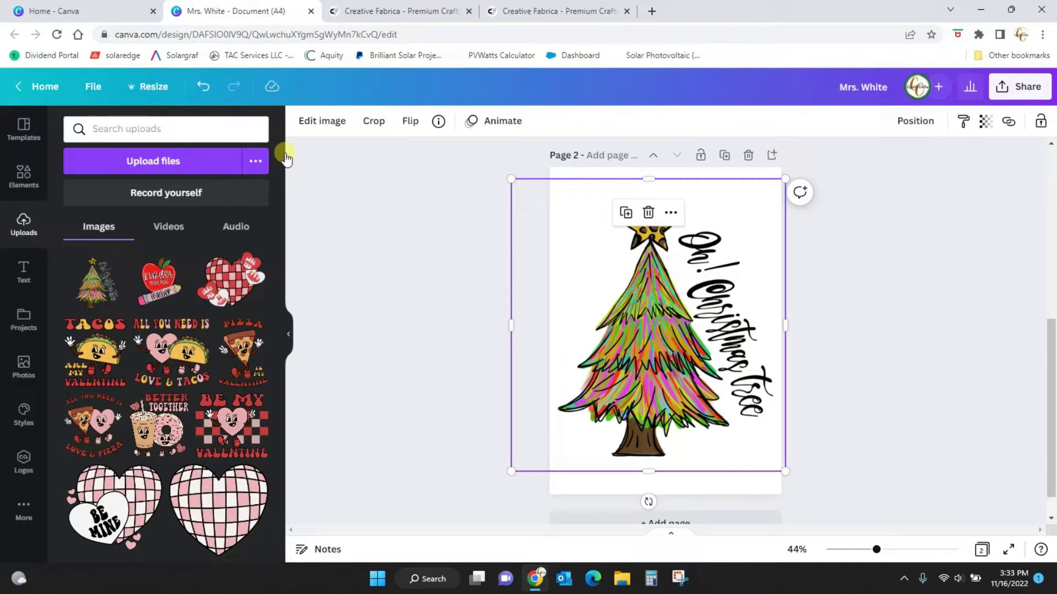
Remove the tree image's white background with Background Remover and select the Erase brush
{"action": "left_click", "coordinate": [321, 124]}
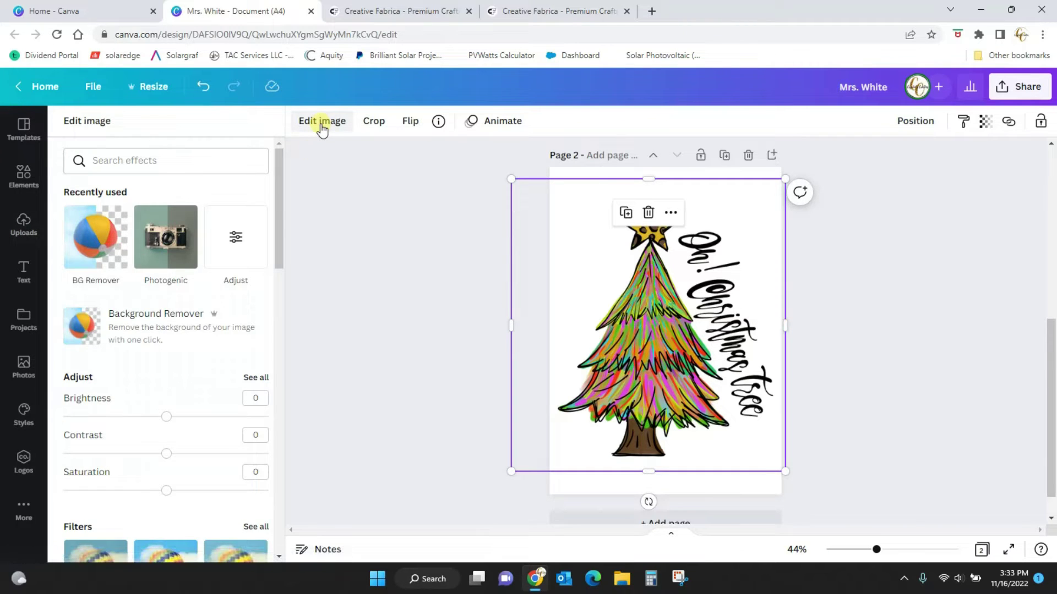
{"action": "left_click_drag", "start_coordinate": [283, 220], "coordinate": [294, 198]}
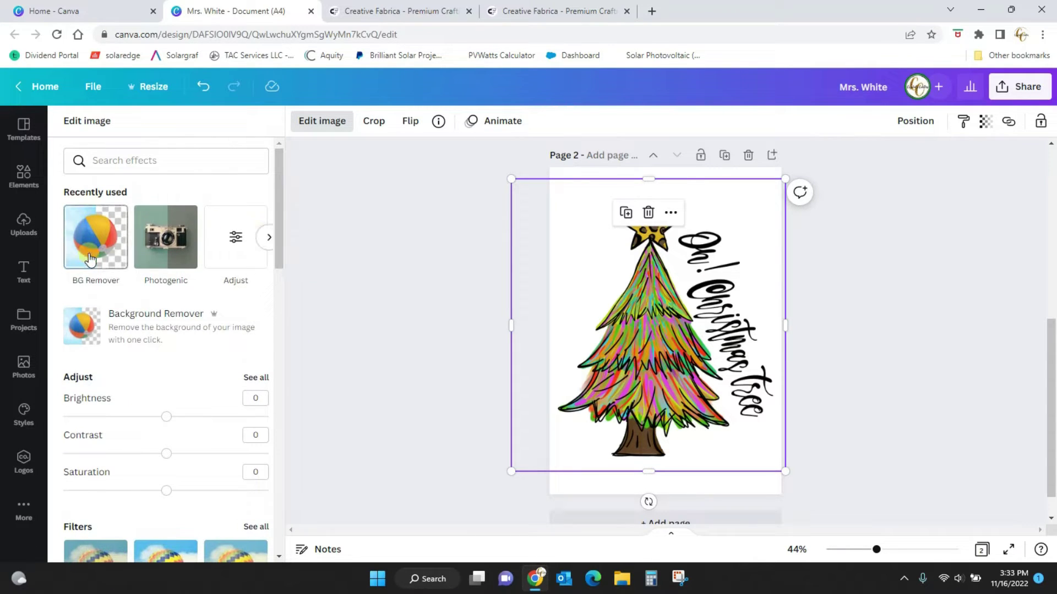
{"action": "left_click", "coordinate": [131, 327]}
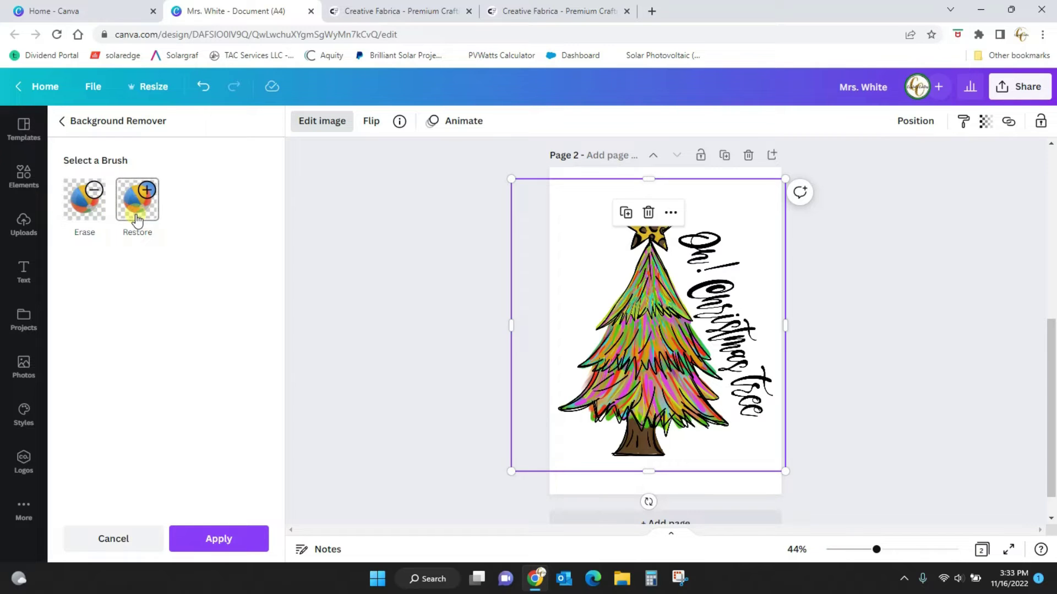
{"action": "left_click", "coordinate": [93, 214]}
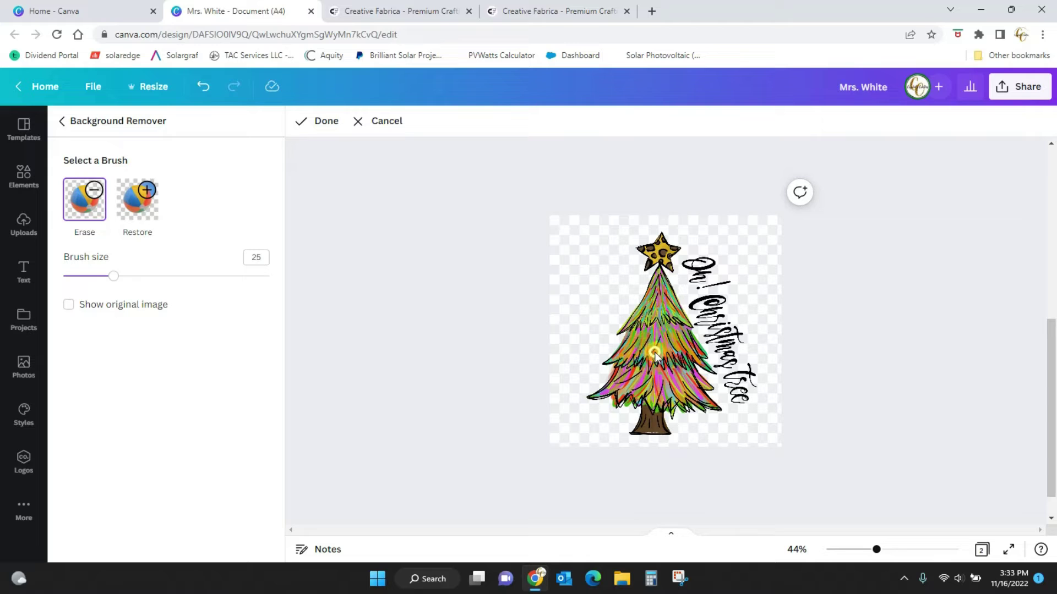
Erase the Oh! Christmas Tree lettering beside the tree, resizing the eraser brush as needed
{"action": "mouse_move", "coordinate": [116, 277]}
{"action": "left_mouse_down"}
{"action": "mouse_move", "coordinate": [162, 277]}
{"action": "mouse_move", "coordinate": [80, 275]}
{"action": "mouse_move", "coordinate": [131, 277]}
{"action": "left_mouse_up"}
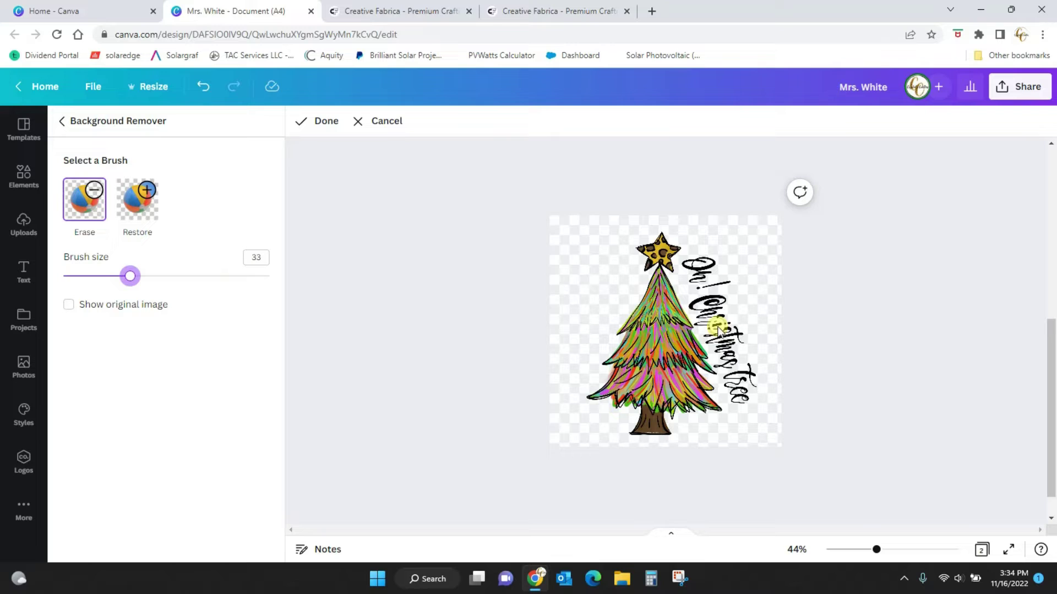
{"action": "mouse_move", "coordinate": [718, 331]}
{"action": "left_mouse_down"}
{"action": "mouse_move", "coordinate": [704, 262]}
{"action": "mouse_move", "coordinate": [727, 281]}
{"action": "mouse_move", "coordinate": [728, 330]}
{"action": "mouse_move", "coordinate": [713, 289]}
{"action": "mouse_move", "coordinate": [737, 397]}
{"action": "left_mouse_up"}
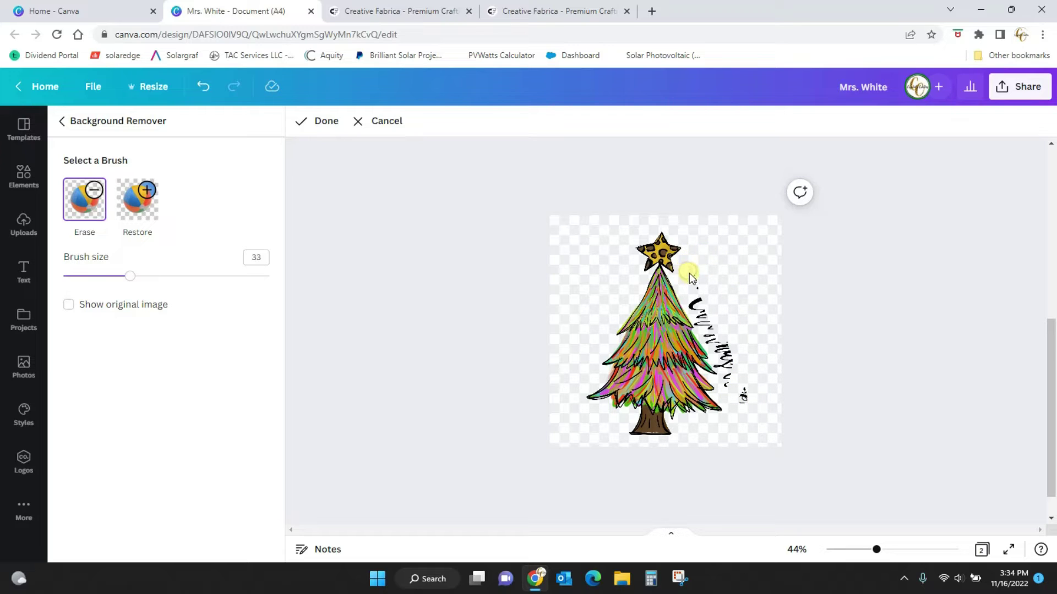
{"action": "left_click_drag", "start_coordinate": [701, 304], "coordinate": [699, 306]}
{"action": "left_click_drag", "start_coordinate": [132, 276], "coordinate": [99, 276]}
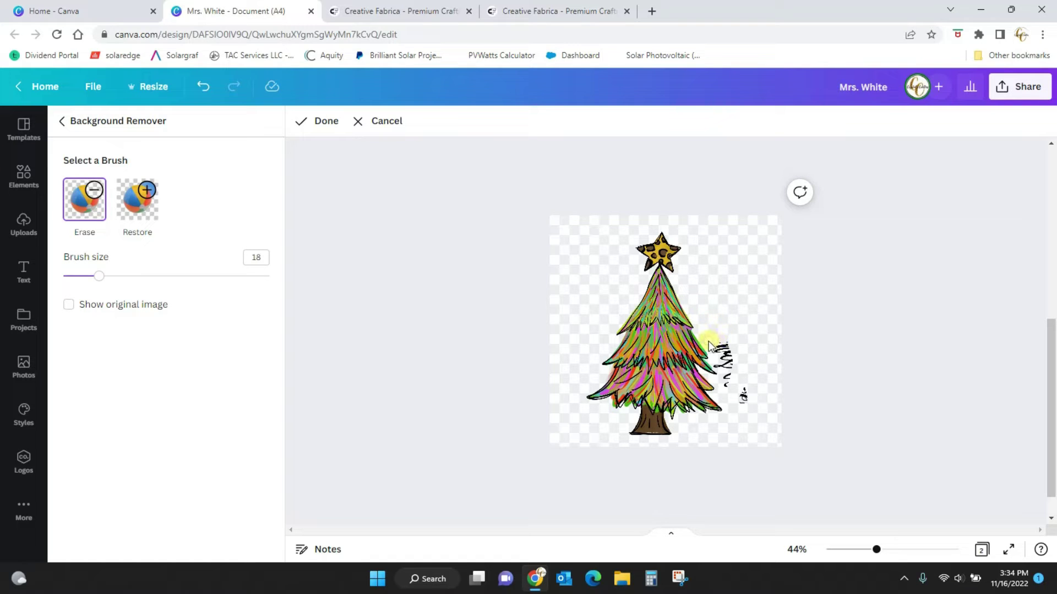
{"action": "mouse_move", "coordinate": [708, 342]}
{"action": "left_mouse_down"}
{"action": "mouse_move", "coordinate": [731, 347]}
{"action": "mouse_move", "coordinate": [719, 356]}
{"action": "mouse_move", "coordinate": [733, 351]}
{"action": "left_mouse_up"}
Zoom in to erase the remaining stray mark right of the tree, then zoom back out
{"action": "left_click_drag", "start_coordinate": [875, 549], "coordinate": [900, 550]}
{"action": "left_click_drag", "start_coordinate": [1051, 406], "coordinate": [1051, 440]}
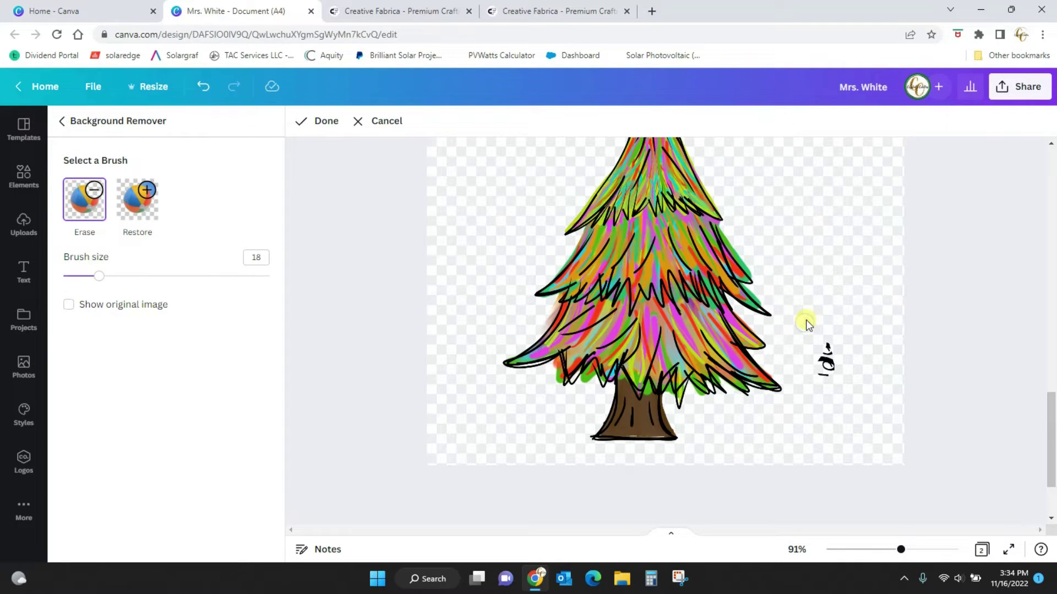
{"action": "left_click_drag", "start_coordinate": [830, 361], "coordinate": [838, 354]}
{"action": "left_click_drag", "start_coordinate": [900, 549], "coordinate": [881, 549]}
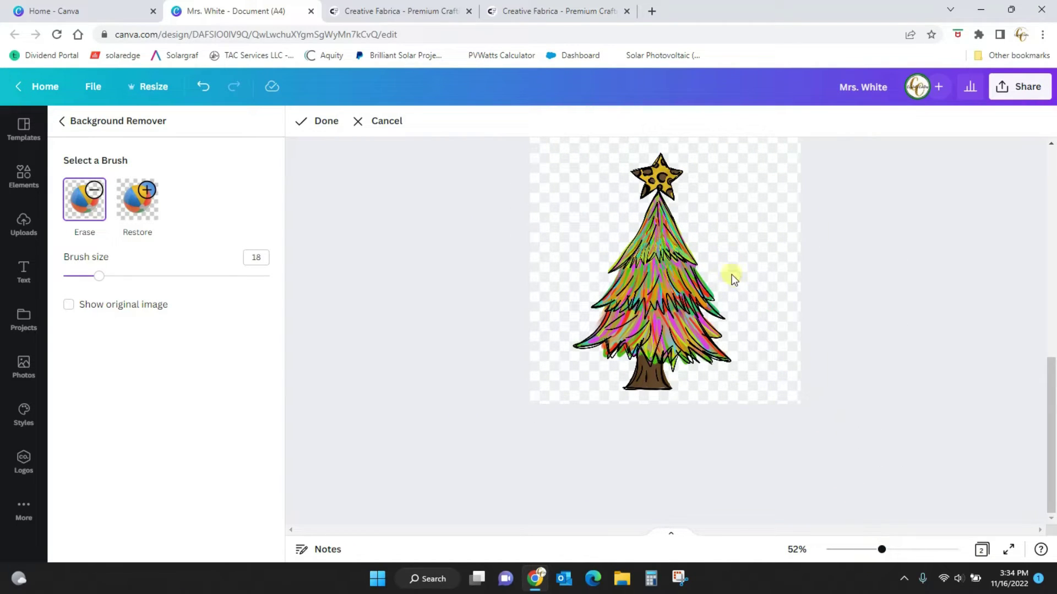
Keep the erased tree and drag page 1's lettered tree copy down onto page 2
{"action": "left_click", "coordinate": [330, 122]}
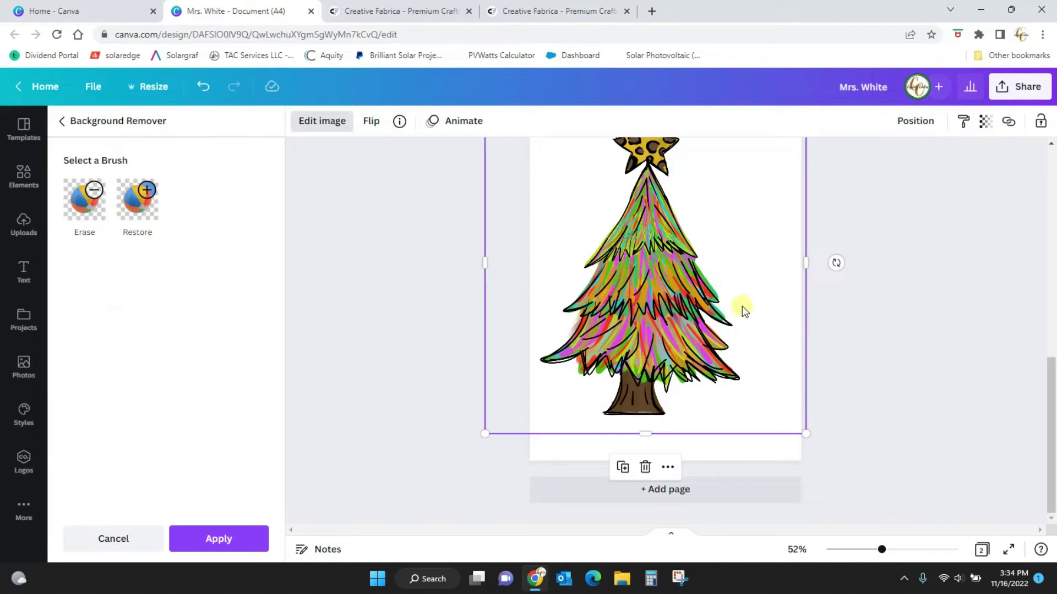
{"action": "left_click_drag", "start_coordinate": [883, 550], "coordinate": [856, 550]}
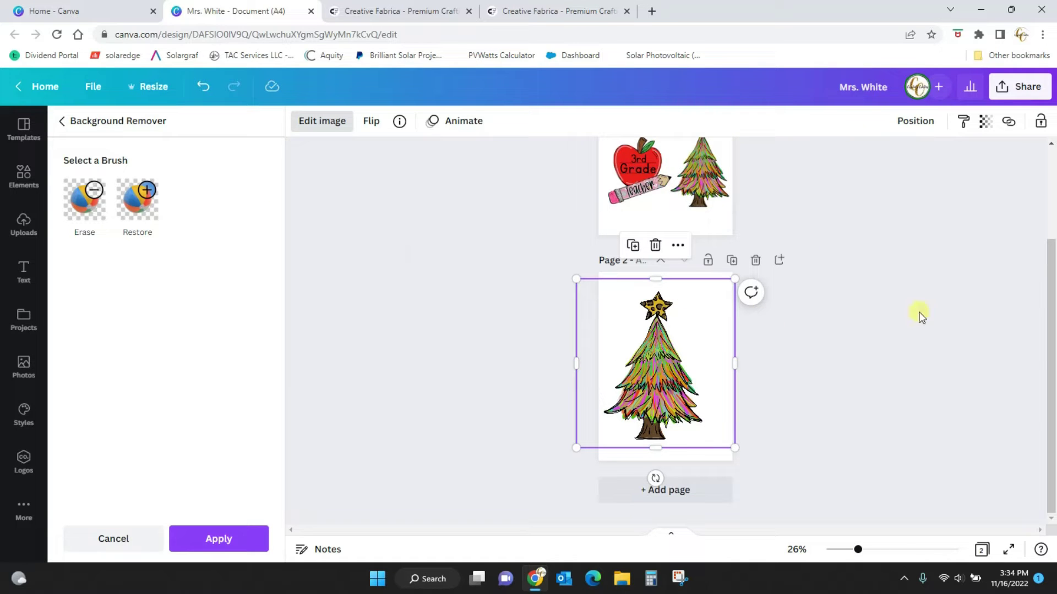
{"action": "left_click_drag", "start_coordinate": [1051, 374], "coordinate": [1038, 300]}
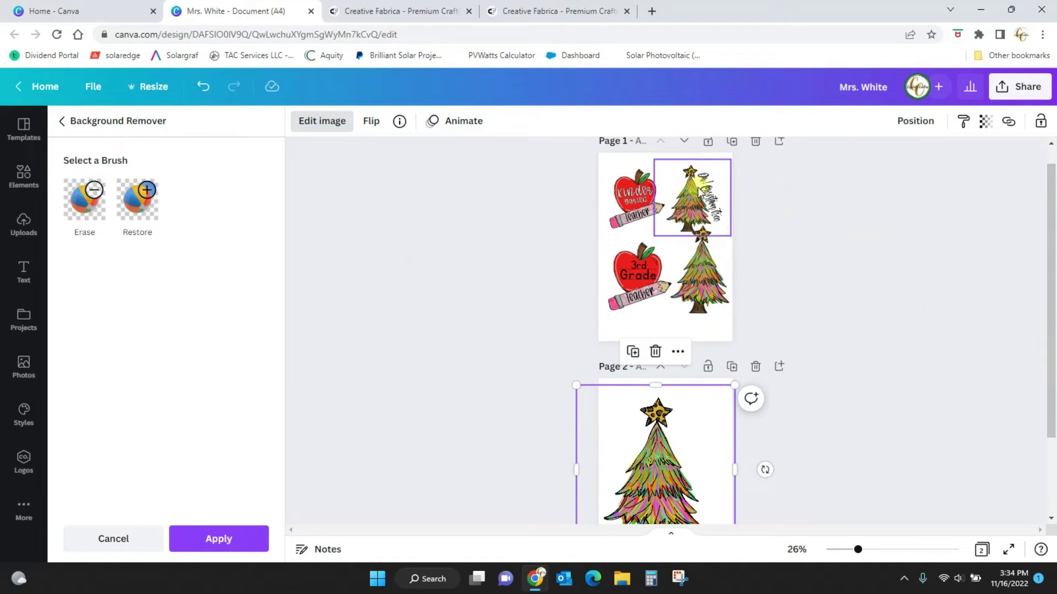
{"action": "left_click_drag", "start_coordinate": [695, 184], "coordinate": [697, 420]}
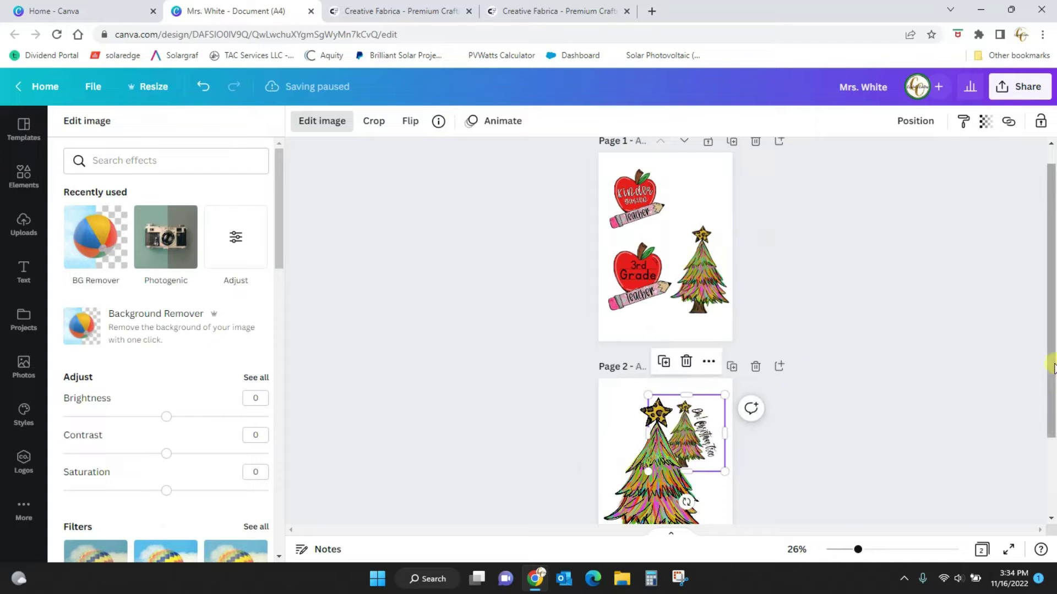
Zoom in and delete the small lettered tree copy from page 2
{"action": "scroll", "coordinate": [985, 429], "scroll_direction": "down", "scroll_amount": 2}
{"action": "left_click_drag", "start_coordinate": [859, 550], "coordinate": [906, 550]}
{"action": "left_click_drag", "start_coordinate": [1050, 357], "coordinate": [1050, 382]}
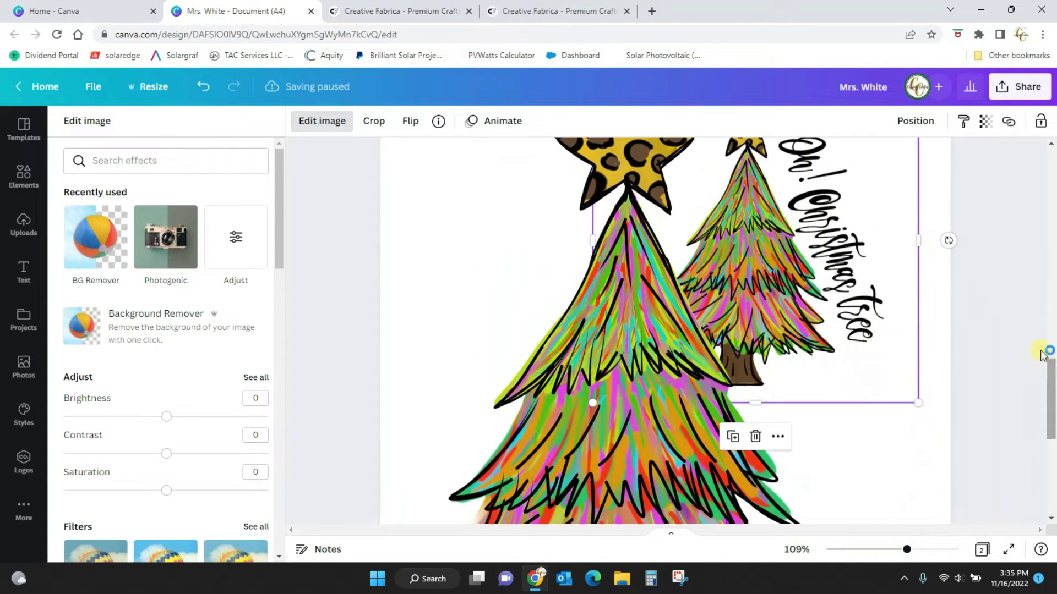
{"action": "left_click_drag", "start_coordinate": [773, 292], "coordinate": [756, 347]}
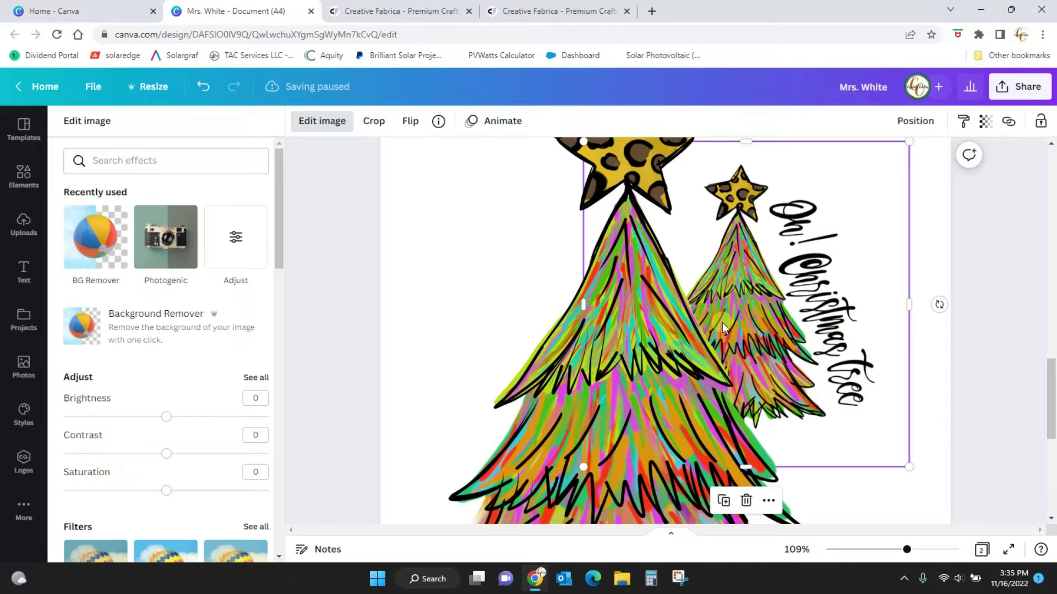
{"action": "key", "text": "Delete"}
{"action": "left_click", "coordinate": [775, 352]}
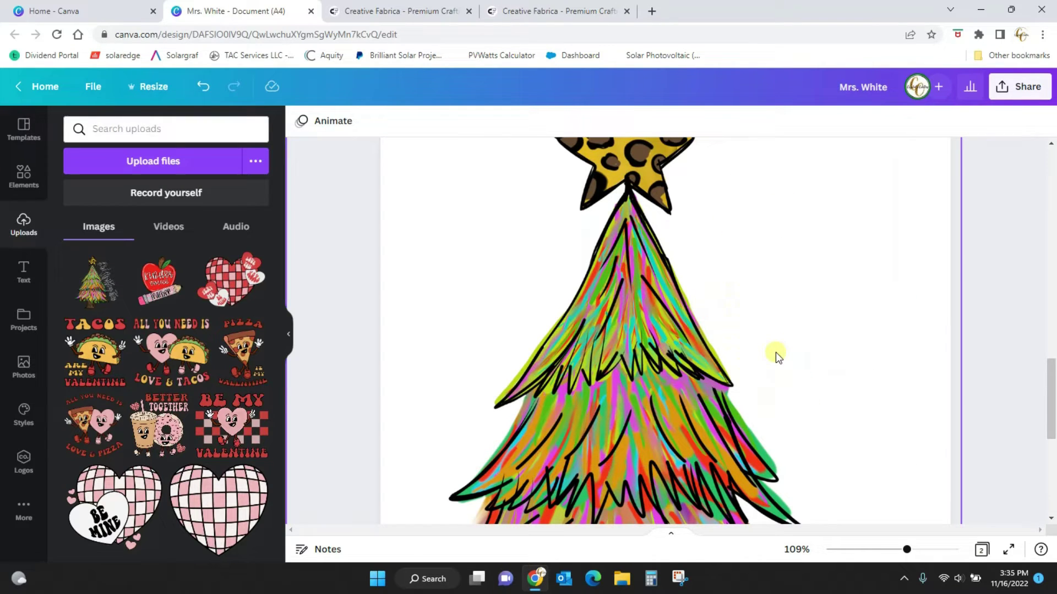
Delete the large Christmas tree, leaving page 2 blank
{"action": "left_click", "coordinate": [691, 375]}
{"action": "key", "text": "Delete"}
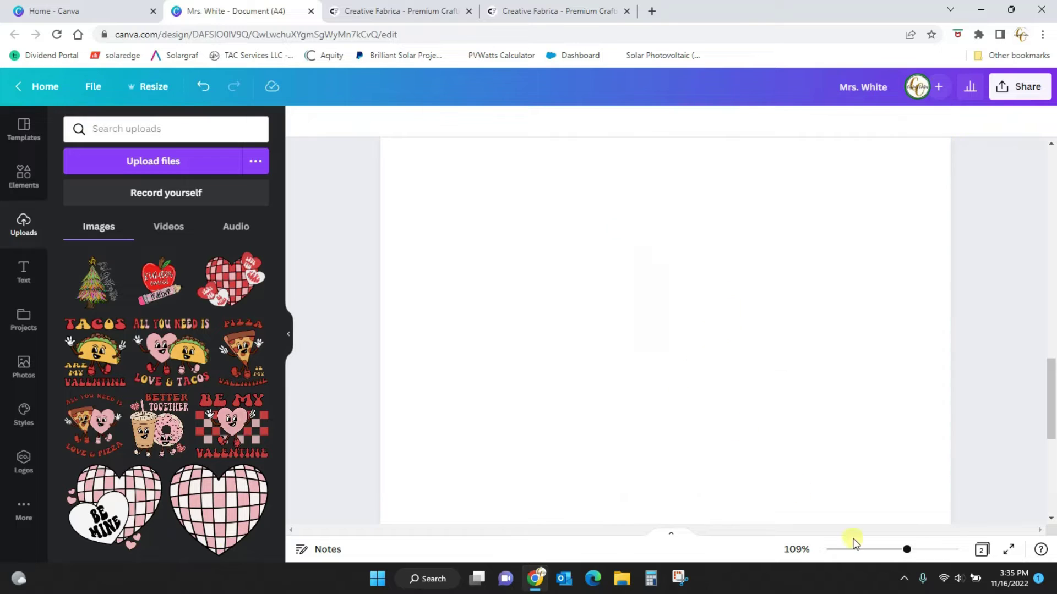
{"action": "left_click_drag", "start_coordinate": [905, 550], "coordinate": [874, 550]}
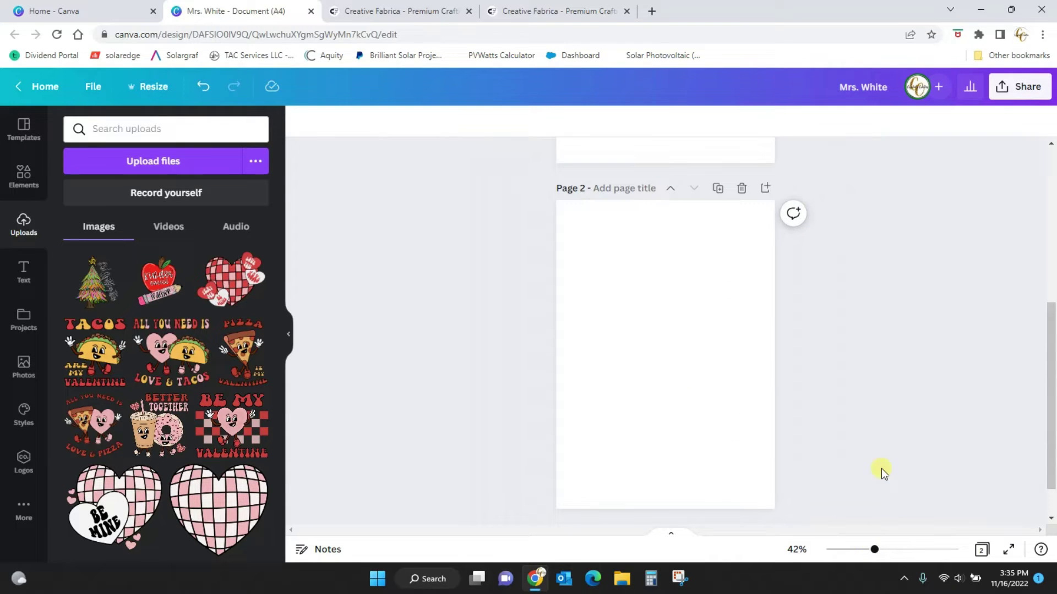
{"action": "left_click_drag", "start_coordinate": [1051, 456], "coordinate": [1052, 461]}
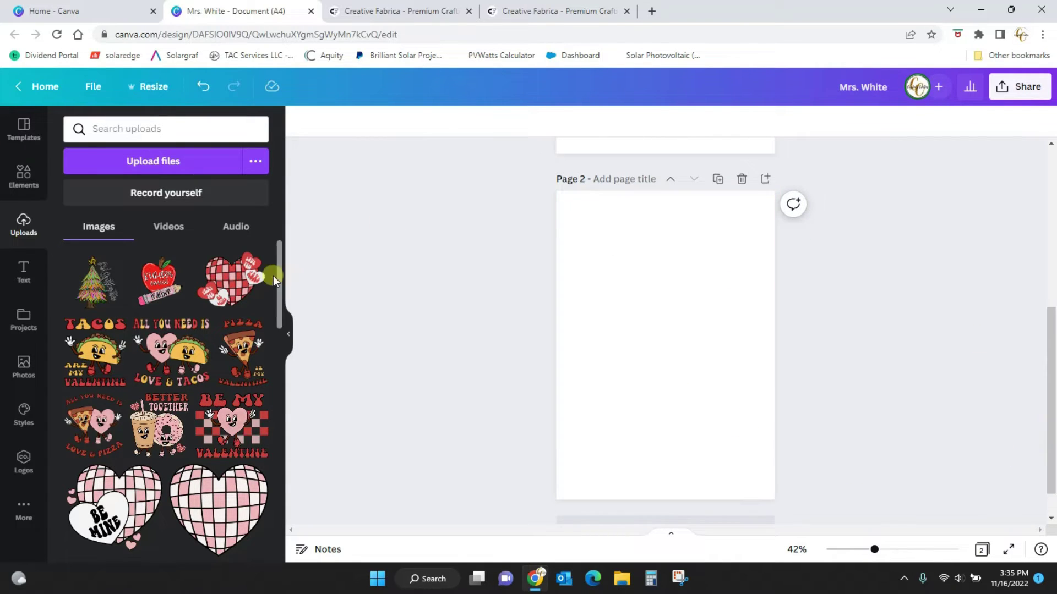
Add the Kindergarten Teacher apple-and-pencil upload and enlarge it to fill page 2
{"action": "left_click", "coordinate": [168, 279]}
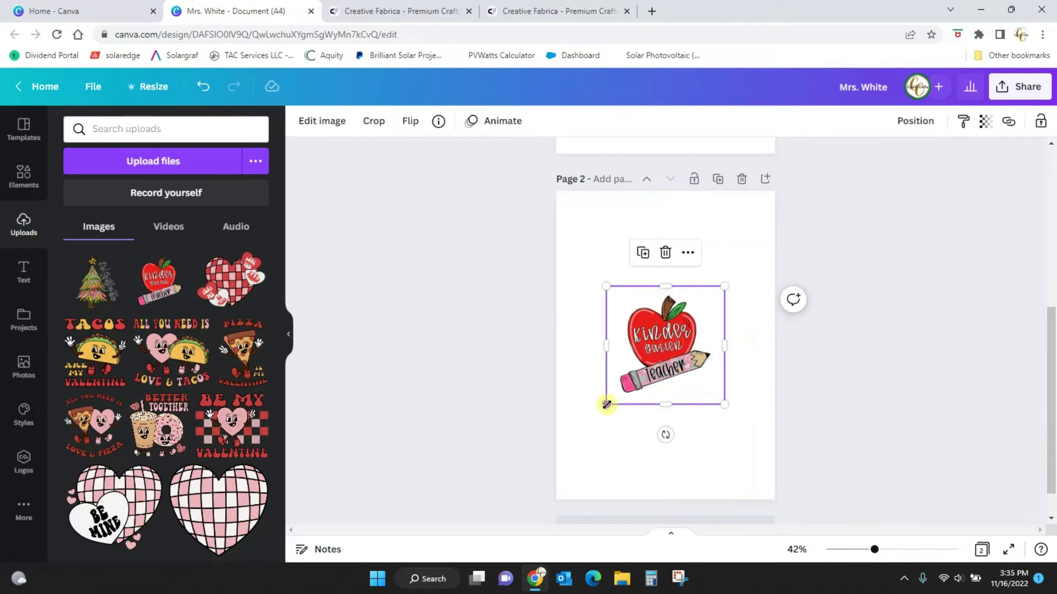
{"action": "left_click_drag", "start_coordinate": [607, 404], "coordinate": [533, 477]}
{"action": "left_click_drag", "start_coordinate": [724, 286], "coordinate": [820, 191]}
{"action": "mouse_move", "coordinate": [775, 282]}
{"action": "left_mouse_down"}
{"action": "mouse_move", "coordinate": [775, 312]}
{"action": "mouse_move", "coordinate": [772, 293]}
{"action": "left_mouse_up"}
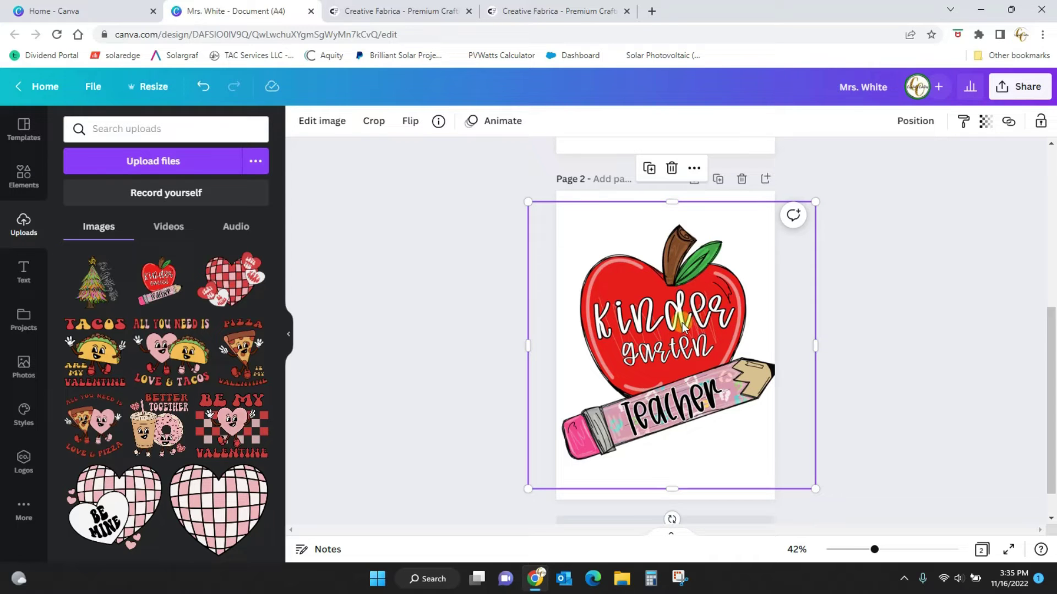
{"action": "left_click", "coordinate": [314, 122]}
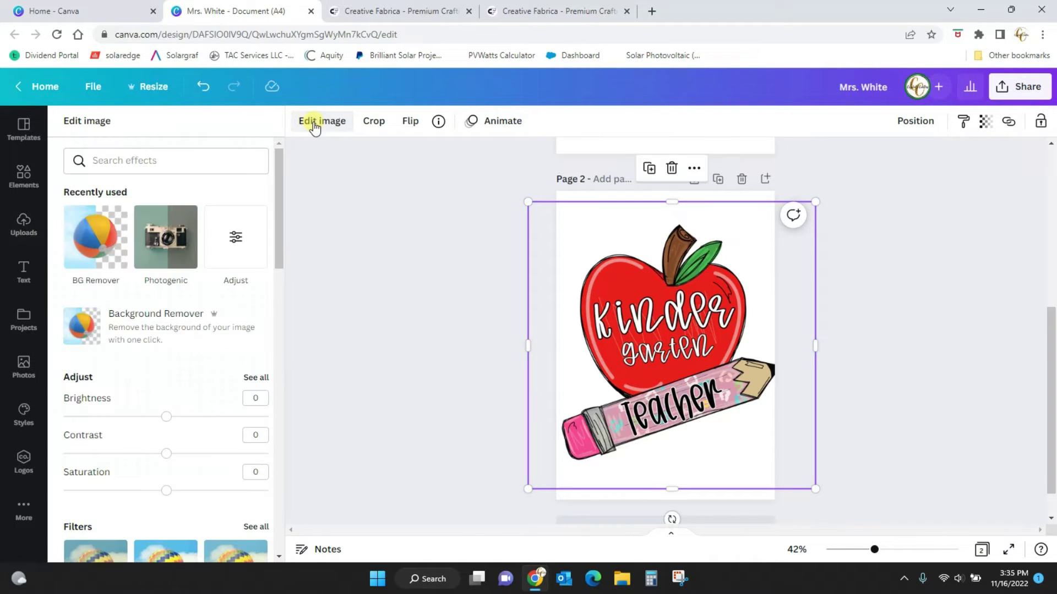
{"action": "left_click", "coordinate": [121, 329]}
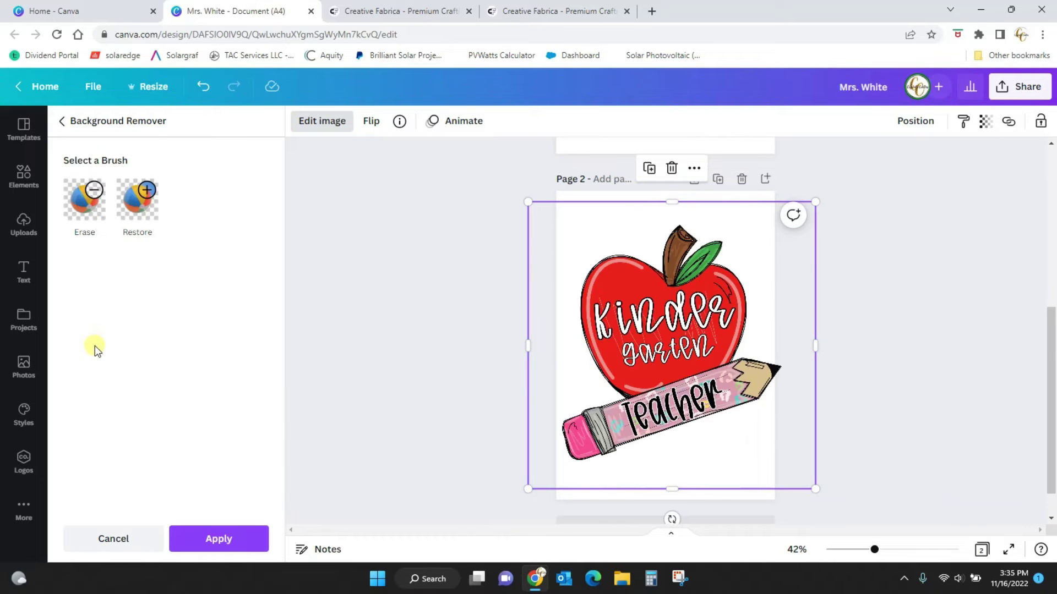
{"action": "left_click", "coordinate": [84, 199]}
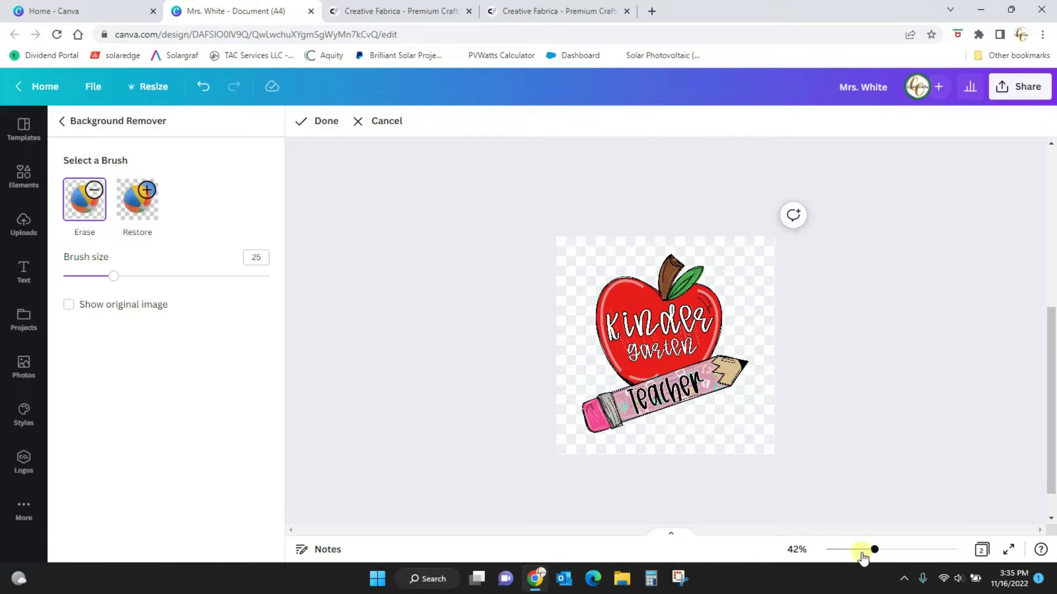
{"action": "left_click_drag", "start_coordinate": [879, 554], "coordinate": [915, 550]}
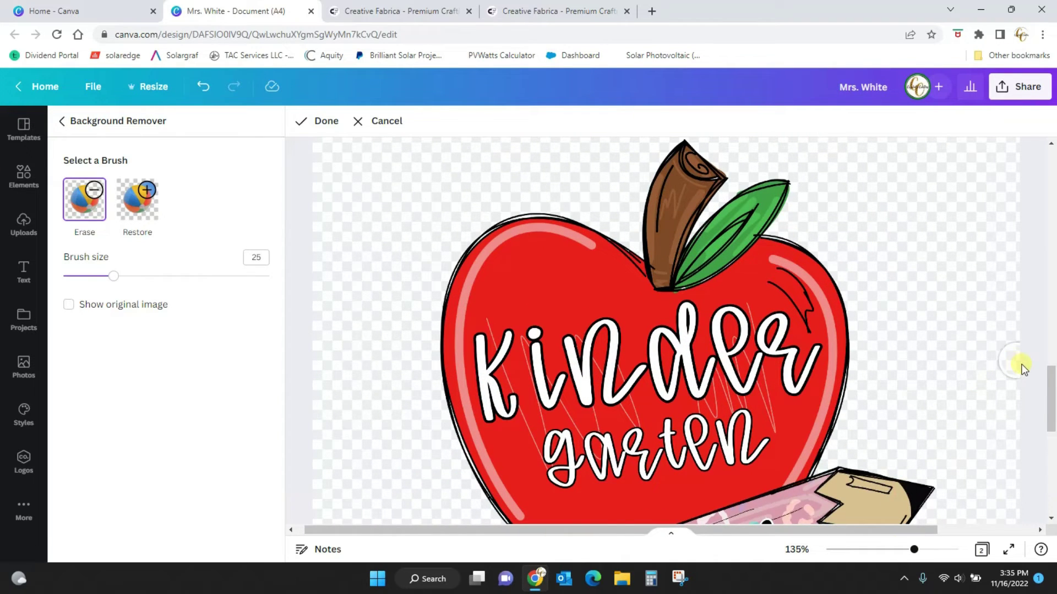
{"action": "scroll", "coordinate": [1051, 379], "scroll_direction": "down", "scroll_amount": 2}
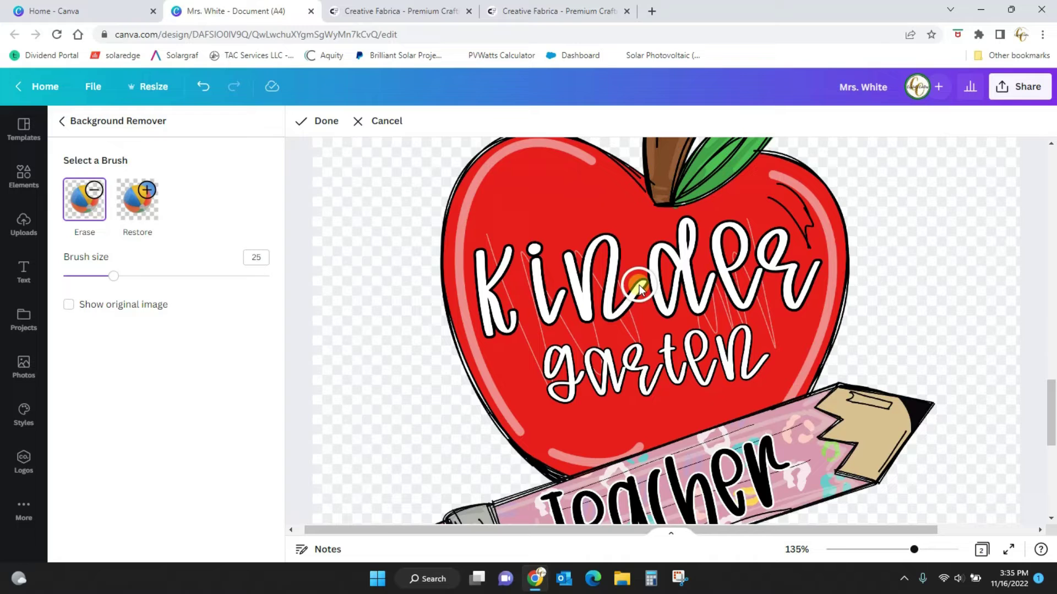
{"action": "mouse_move", "coordinate": [637, 296]}
{"action": "left_mouse_down"}
{"action": "mouse_move", "coordinate": [600, 237]}
{"action": "mouse_move", "coordinate": [577, 290]}
{"action": "mouse_move", "coordinate": [570, 266]}
{"action": "mouse_move", "coordinate": [498, 259]}
{"action": "mouse_move", "coordinate": [492, 268]}
{"action": "mouse_move", "coordinate": [501, 332]}
{"action": "mouse_move", "coordinate": [593, 328]}
{"action": "mouse_move", "coordinate": [545, 350]}
{"action": "mouse_move", "coordinate": [599, 377]}
{"action": "mouse_move", "coordinate": [683, 368]}
{"action": "mouse_move", "coordinate": [806, 264]}
{"action": "mouse_move", "coordinate": [790, 334]}
{"action": "mouse_move", "coordinate": [791, 273]}
{"action": "left_mouse_up"}
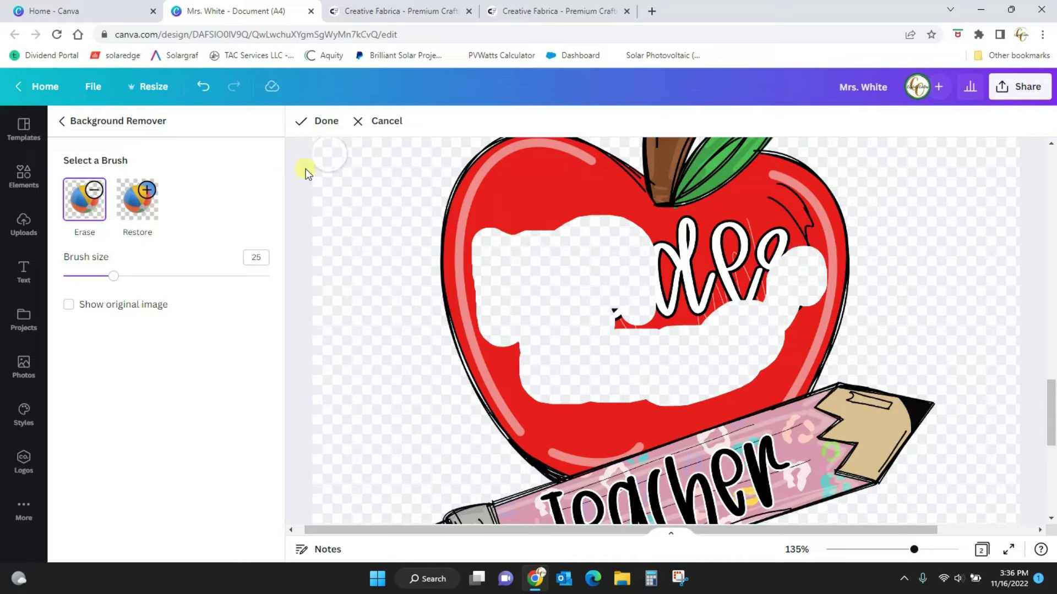
Redo the erasing to wipe the kinder garten lettering off the apple, then apply the edits
{"action": "left_click", "coordinate": [379, 126]}
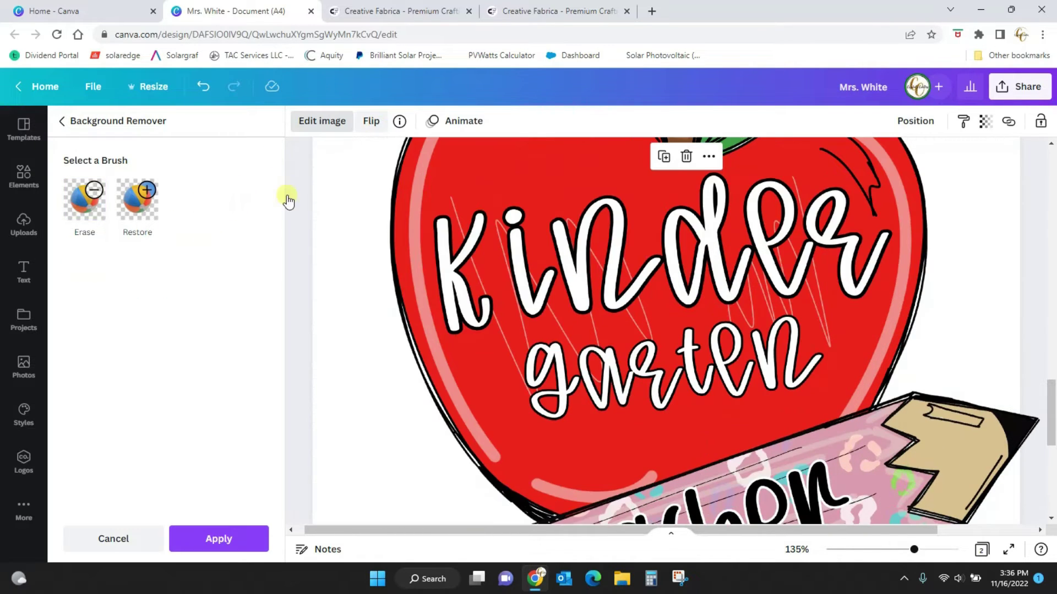
{"action": "left_click", "coordinate": [84, 200]}
{"action": "mouse_move", "coordinate": [465, 266]}
{"action": "left_mouse_down"}
{"action": "mouse_move", "coordinate": [506, 253]}
{"action": "mouse_move", "coordinate": [489, 258]}
{"action": "mouse_move", "coordinate": [502, 333]}
{"action": "mouse_move", "coordinate": [526, 286]}
{"action": "mouse_move", "coordinate": [520, 262]}
{"action": "mouse_move", "coordinate": [521, 325]}
{"action": "mouse_move", "coordinate": [540, 240]}
{"action": "mouse_move", "coordinate": [545, 326]}
{"action": "mouse_move", "coordinate": [551, 245]}
{"action": "mouse_move", "coordinate": [564, 306]}
{"action": "mouse_move", "coordinate": [607, 289]}
{"action": "mouse_move", "coordinate": [603, 319]}
{"action": "mouse_move", "coordinate": [667, 246]}
{"action": "mouse_move", "coordinate": [671, 282]}
{"action": "mouse_move", "coordinate": [665, 250]}
{"action": "mouse_move", "coordinate": [691, 249]}
{"action": "mouse_move", "coordinate": [688, 238]}
{"action": "mouse_move", "coordinate": [671, 242]}
{"action": "mouse_move", "coordinate": [691, 231]}
{"action": "mouse_move", "coordinate": [687, 257]}
{"action": "mouse_move", "coordinate": [742, 237]}
{"action": "mouse_move", "coordinate": [718, 251]}
{"action": "mouse_move", "coordinate": [739, 230]}
{"action": "mouse_move", "coordinate": [748, 251]}
{"action": "mouse_move", "coordinate": [760, 243]}
{"action": "mouse_move", "coordinate": [775, 255]}
{"action": "mouse_move", "coordinate": [776, 239]}
{"action": "mouse_move", "coordinate": [797, 287]}
{"action": "mouse_move", "coordinate": [807, 274]}
{"action": "mouse_move", "coordinate": [789, 312]}
{"action": "mouse_move", "coordinate": [751, 279]}
{"action": "mouse_move", "coordinate": [751, 322]}
{"action": "mouse_move", "coordinate": [718, 268]}
{"action": "mouse_move", "coordinate": [739, 274]}
{"action": "mouse_move", "coordinate": [665, 322]}
{"action": "mouse_move", "coordinate": [709, 290]}
{"action": "mouse_move", "coordinate": [680, 314]}
{"action": "mouse_move", "coordinate": [601, 334]}
{"action": "mouse_move", "coordinate": [611, 346]}
{"action": "mouse_move", "coordinate": [547, 364]}
{"action": "mouse_move", "coordinate": [556, 325]}
{"action": "mouse_move", "coordinate": [526, 345]}
{"action": "mouse_move", "coordinate": [591, 367]}
{"action": "mouse_move", "coordinate": [569, 390]}
{"action": "mouse_move", "coordinate": [574, 378]}
{"action": "mouse_move", "coordinate": [621, 376]}
{"action": "mouse_move", "coordinate": [600, 368]}
{"action": "mouse_move", "coordinate": [639, 339]}
{"action": "mouse_move", "coordinate": [633, 379]}
{"action": "mouse_move", "coordinate": [745, 360]}
{"action": "mouse_move", "coordinate": [727, 371]}
{"action": "mouse_move", "coordinate": [731, 344]}
{"action": "mouse_move", "coordinate": [770, 330]}
{"action": "mouse_move", "coordinate": [771, 285]}
{"action": "left_mouse_up"}
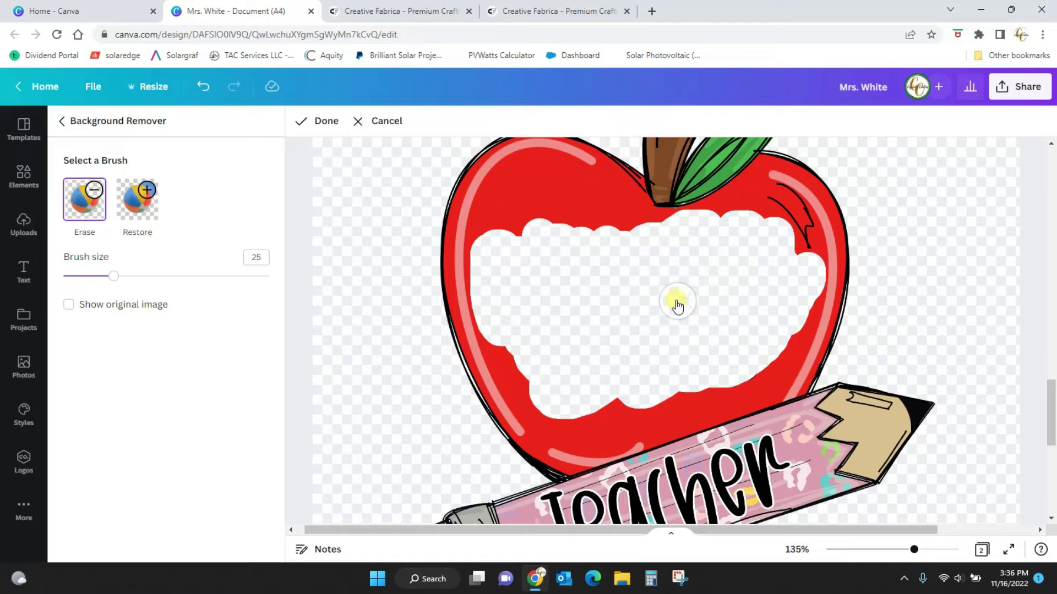
{"action": "left_click", "coordinate": [336, 121]}
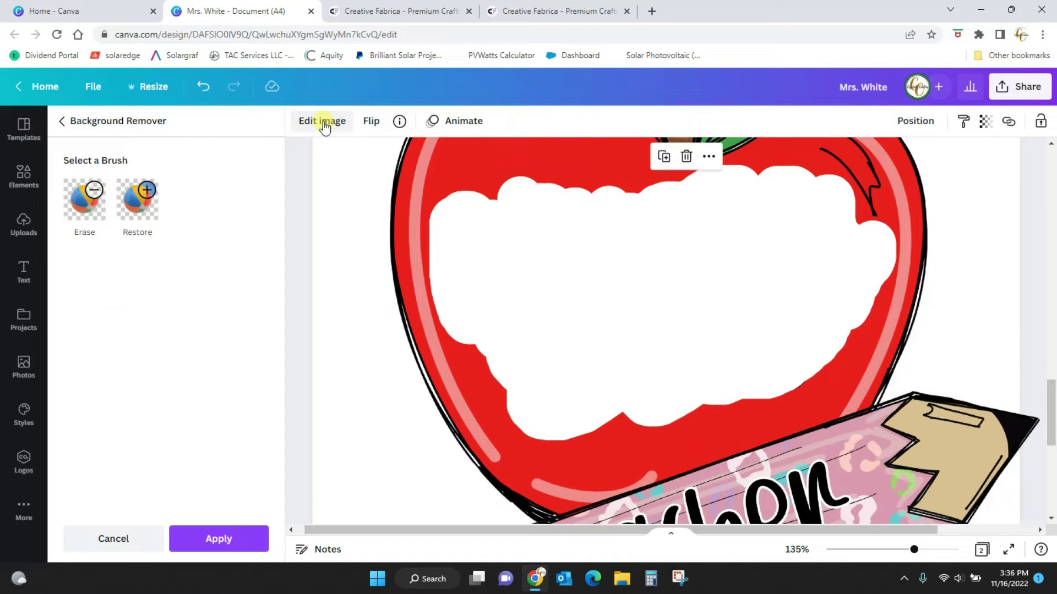
{"action": "left_click_drag", "start_coordinate": [915, 550], "coordinate": [894, 551]}
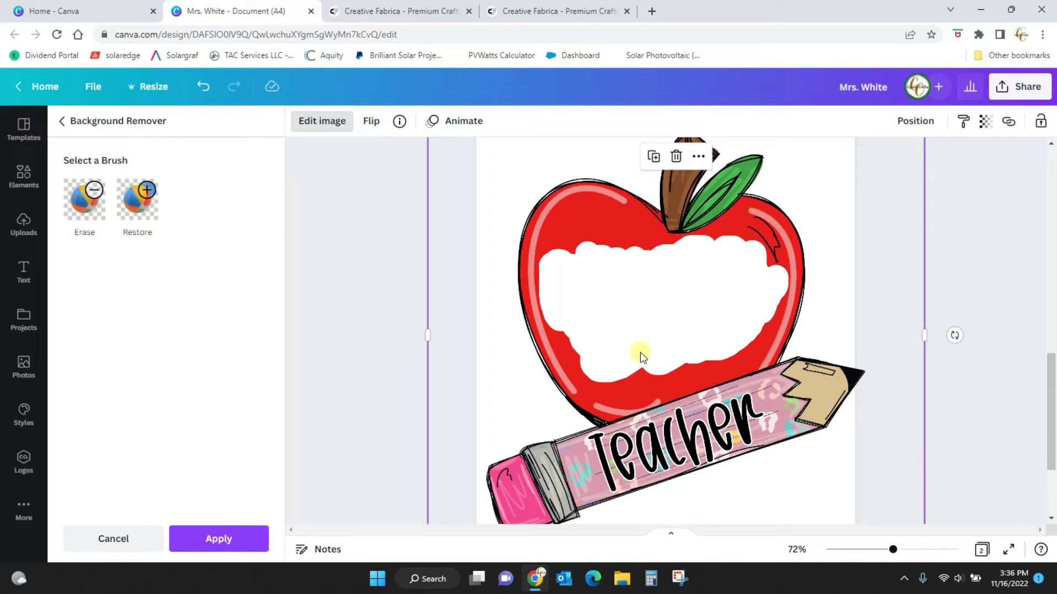
{"action": "left_click", "coordinate": [240, 540]}
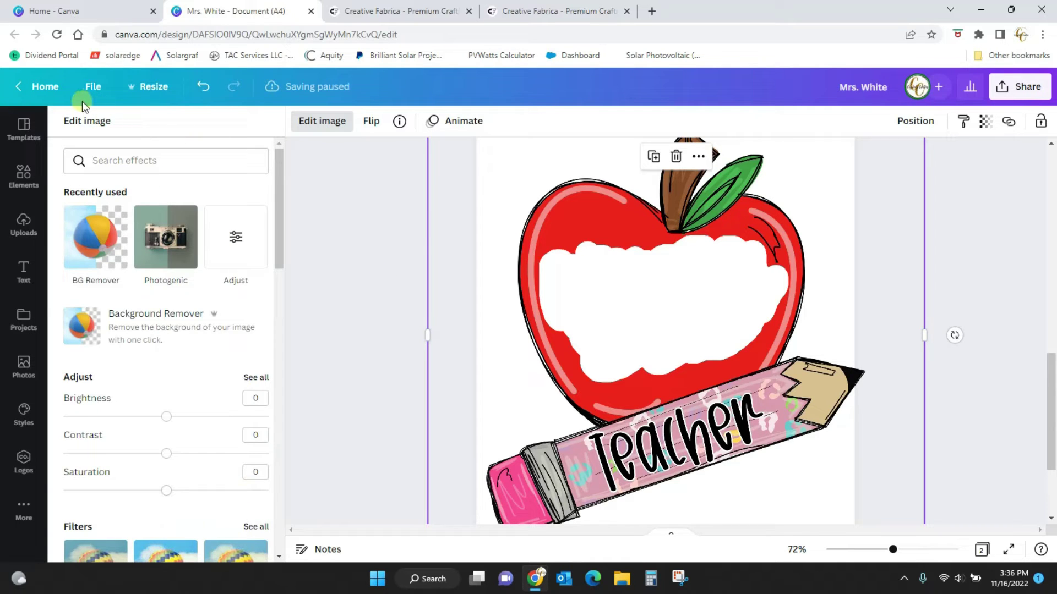
Add a pink circle from Elements and place it on the left side of the blank patch
{"action": "left_click", "coordinate": [17, 204]}
{"action": "left_click", "coordinate": [20, 171]}
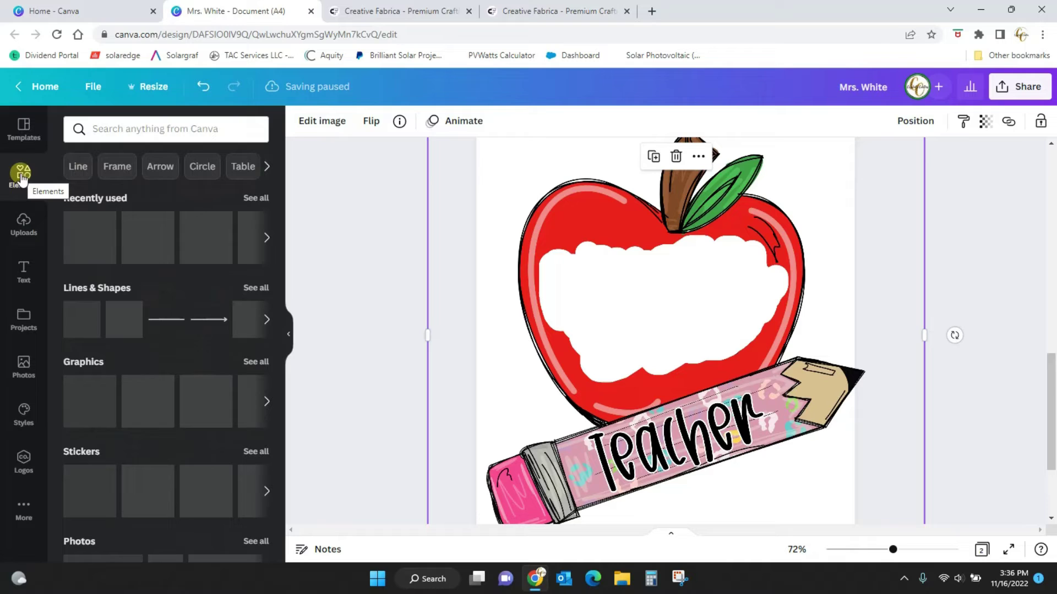
{"action": "left_click", "coordinate": [88, 238]}
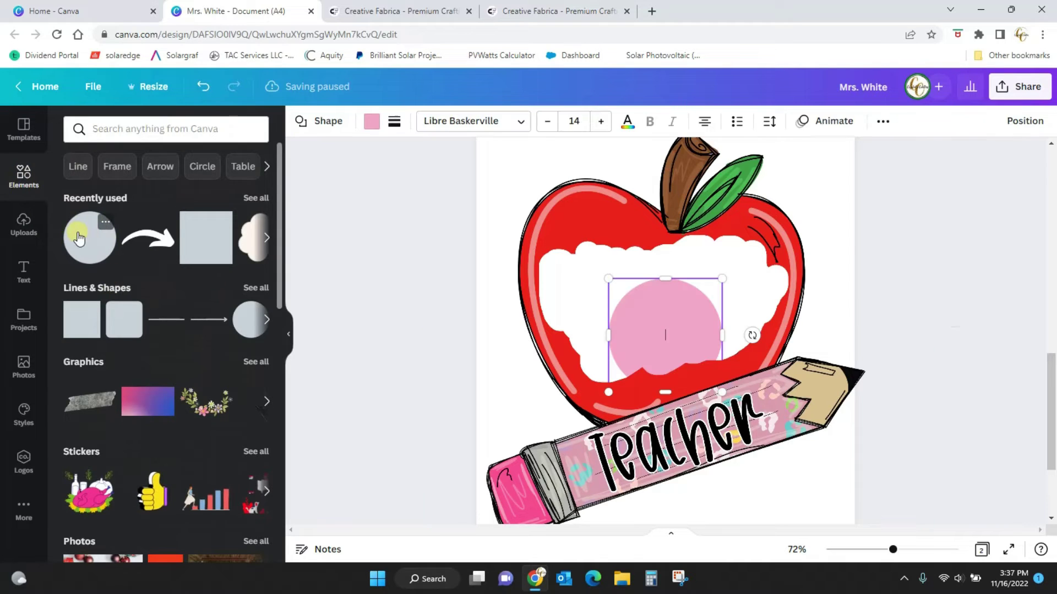
{"action": "left_click", "coordinate": [528, 189]}
{"action": "left_click_drag", "start_coordinate": [665, 326], "coordinate": [592, 278]}
Duplicate the circle to cover the lower blank area, removing one extra copy
{"action": "right_click", "coordinate": [604, 300]}
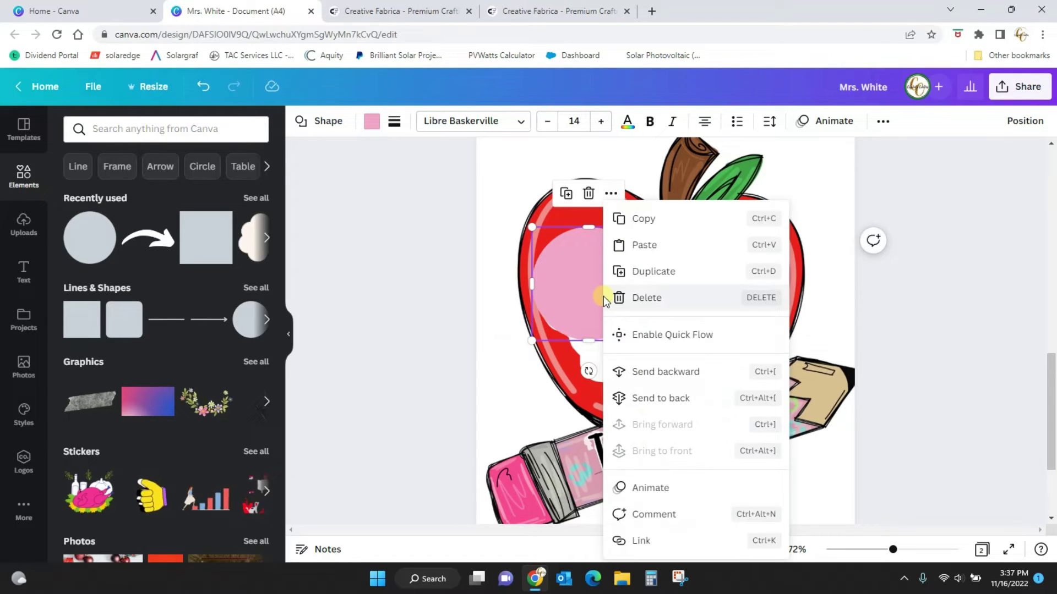
{"action": "left_click", "coordinate": [646, 271]}
{"action": "left_click_drag", "start_coordinate": [602, 285], "coordinate": [625, 329]}
{"action": "left_click_drag", "start_coordinate": [576, 257], "coordinate": [573, 262]}
{"action": "left_click", "coordinate": [664, 329]}
{"action": "right_click", "coordinate": [666, 330]}
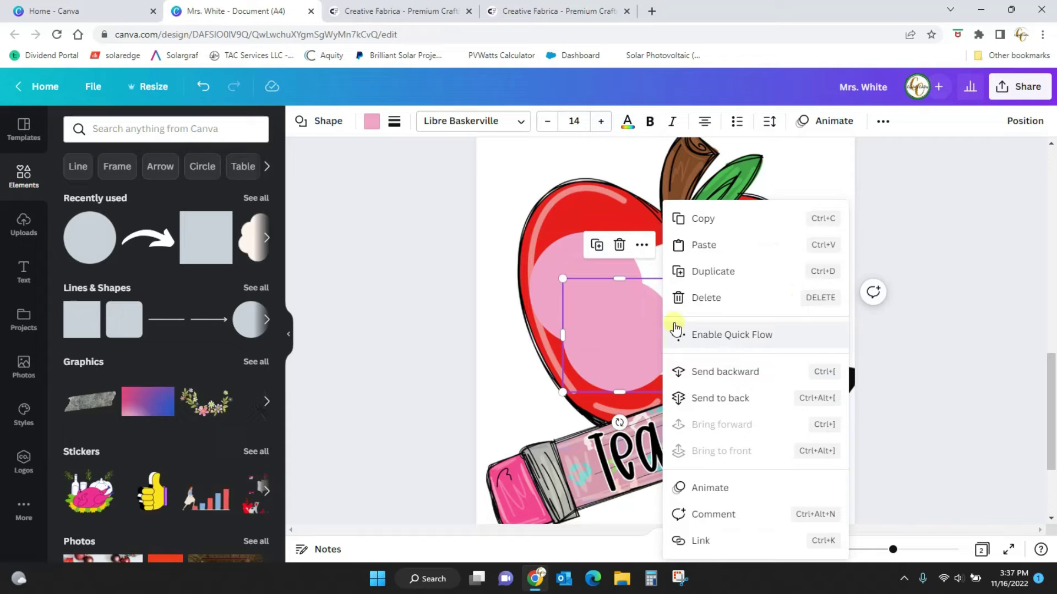
{"action": "left_click", "coordinate": [706, 277]}
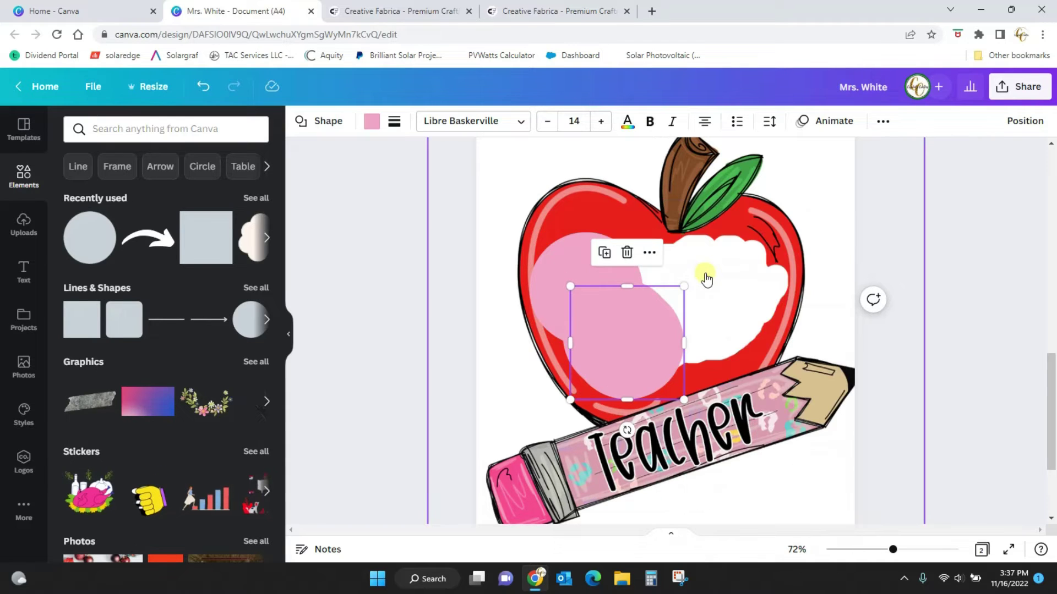
{"action": "left_click_drag", "start_coordinate": [625, 370], "coordinate": [663, 290]}
{"action": "right_click", "coordinate": [663, 291]}
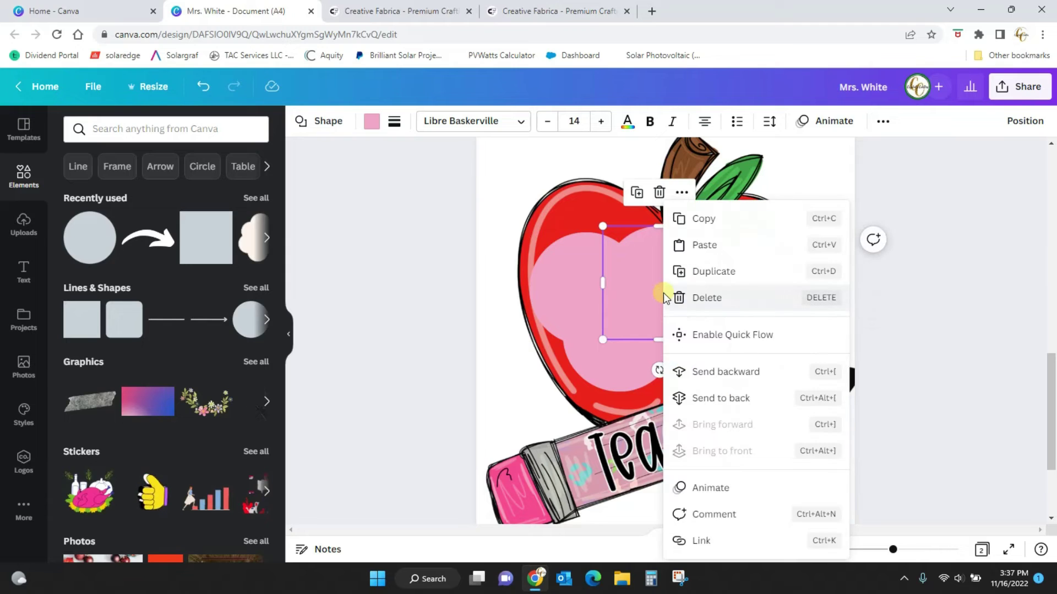
{"action": "left_click", "coordinate": [707, 297]}
Add two more circle copies to fill the patch's right side
{"action": "left_click", "coordinate": [708, 282]}
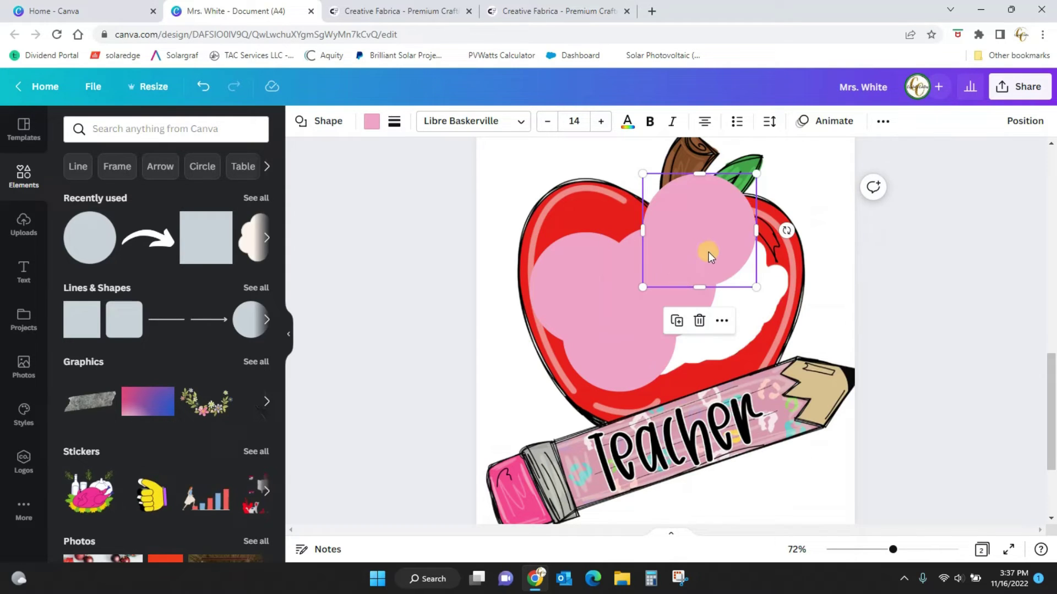
{"action": "left_click_drag", "start_coordinate": [710, 256], "coordinate": [687, 352]}
{"action": "right_click", "coordinate": [698, 334]}
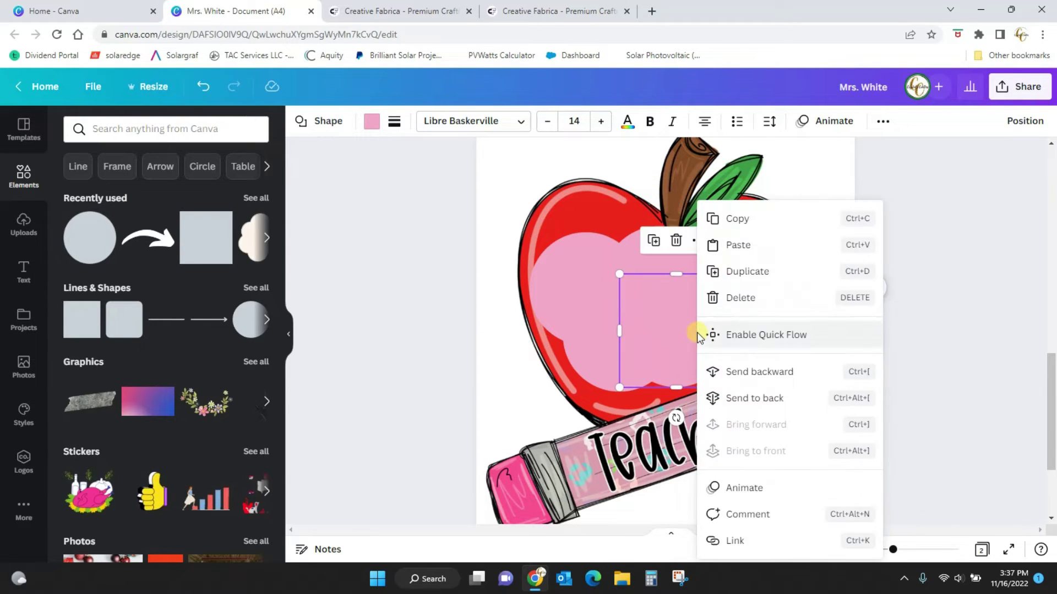
{"action": "left_click", "coordinate": [733, 271]}
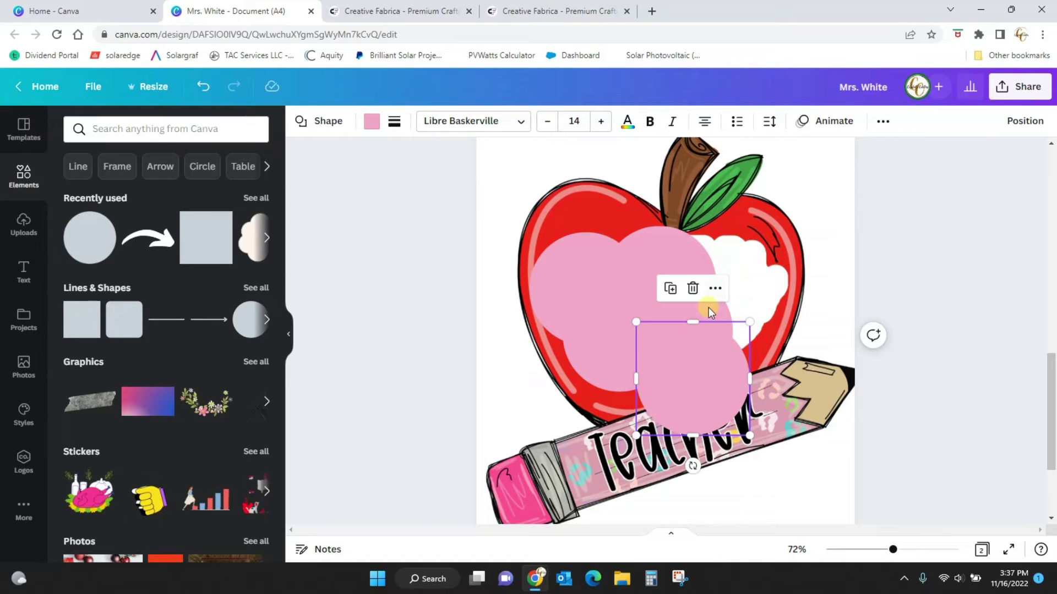
{"action": "left_click_drag", "start_coordinate": [710, 392], "coordinate": [745, 317]}
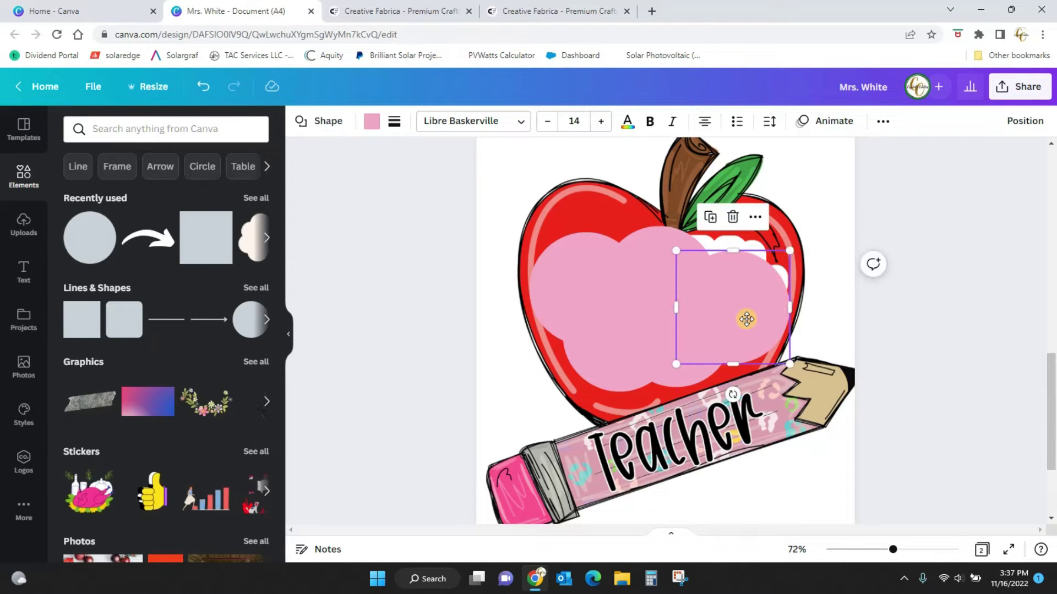
{"action": "right_click", "coordinate": [748, 311]}
{"action": "left_click", "coordinate": [781, 270]}
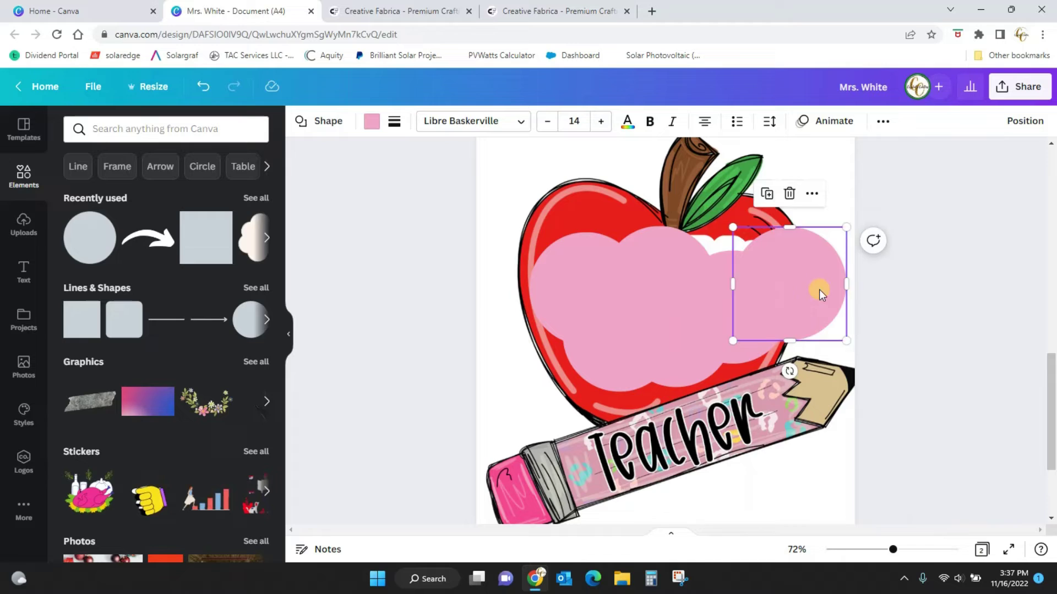
{"action": "left_click_drag", "start_coordinate": [819, 288], "coordinate": [566, 282]}
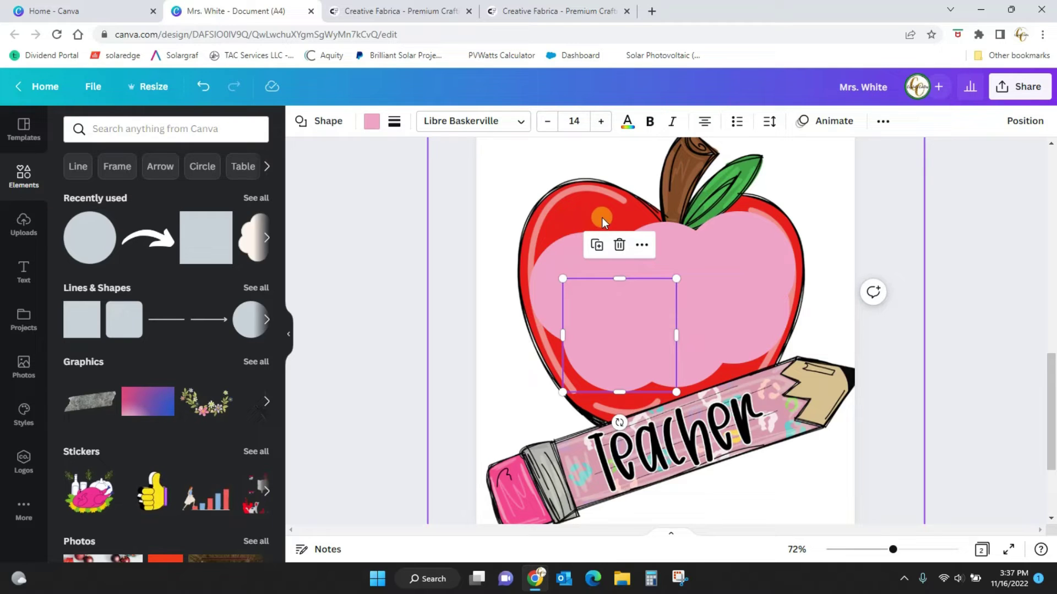
Fill the first pink circles with the apple's red from Photo Colors, shifting one up-left
{"action": "left_click", "coordinate": [371, 122]}
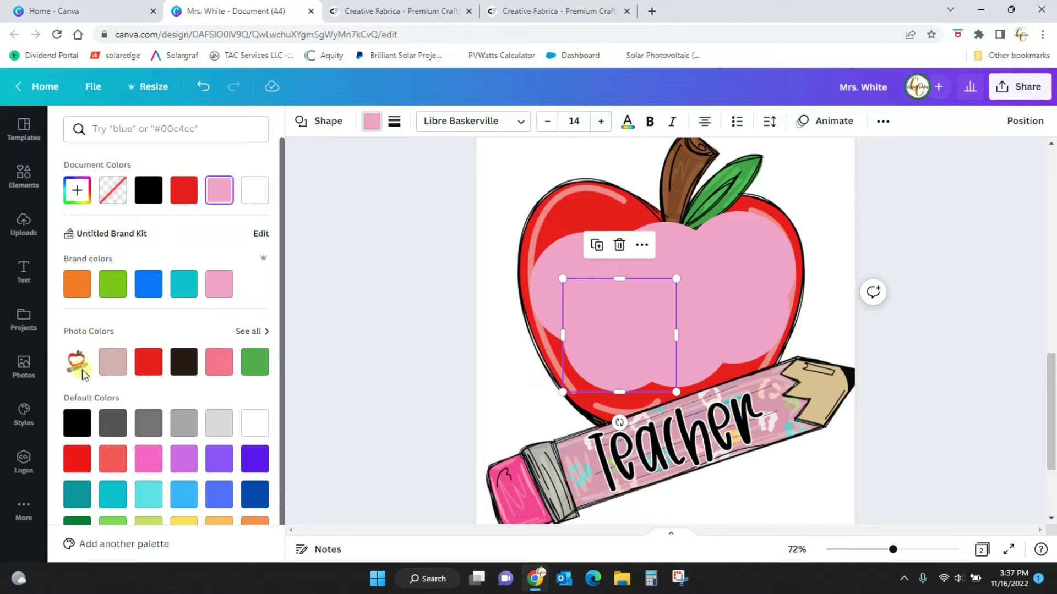
{"action": "left_click", "coordinate": [149, 368]}
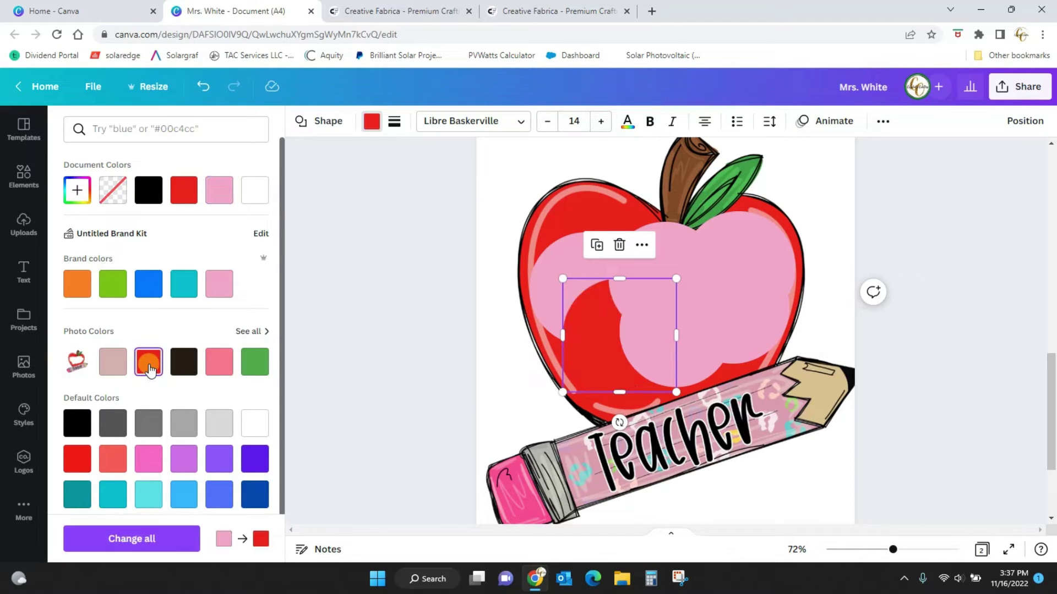
{"action": "left_click_drag", "start_coordinate": [572, 302], "coordinate": [540, 256]}
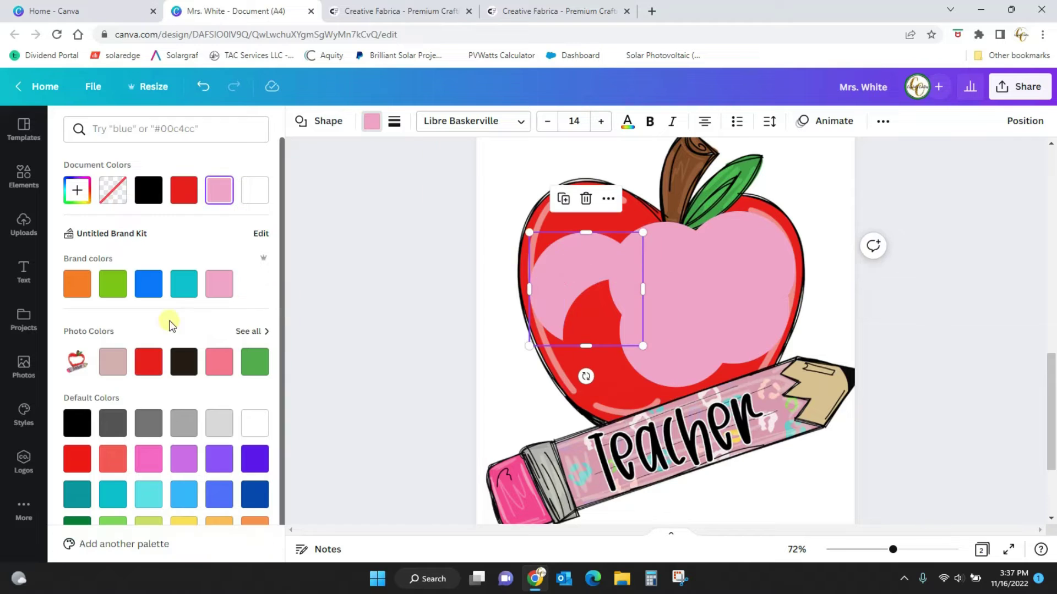
{"action": "left_click", "coordinate": [146, 363]}
{"action": "left_click", "coordinate": [662, 252]}
{"action": "left_click", "coordinate": [156, 350]}
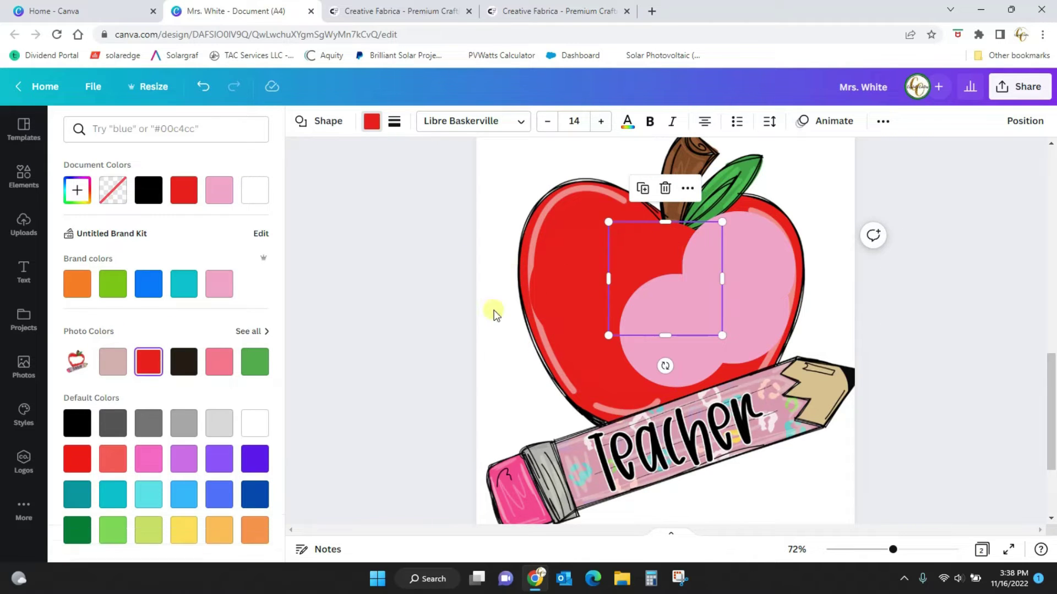
Turn the right circle, remaining circle and pink crescent red too
{"action": "left_click", "coordinate": [733, 260]}
{"action": "left_click", "coordinate": [151, 364]}
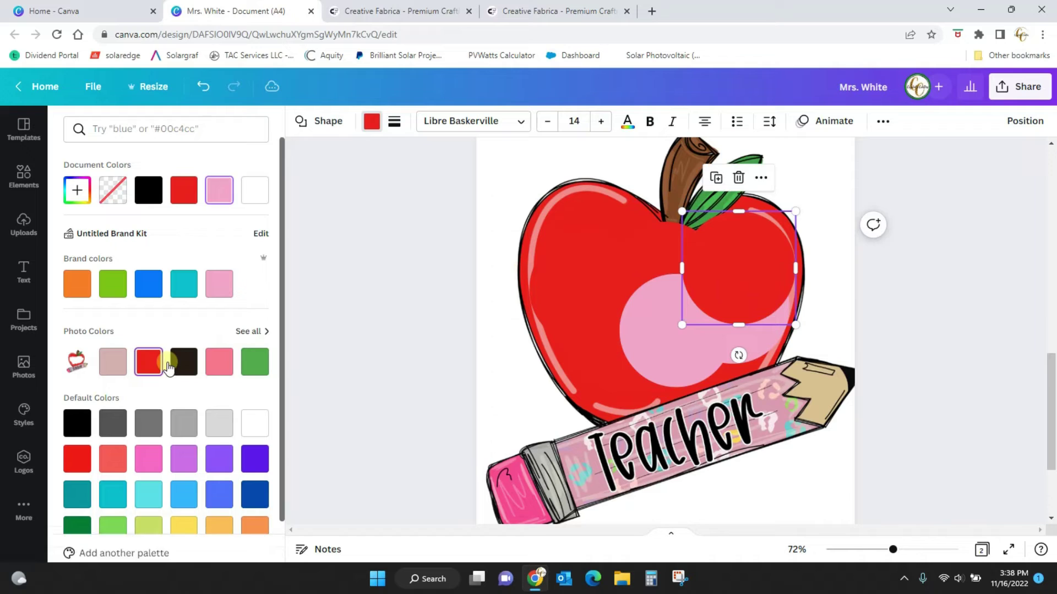
{"action": "left_click", "coordinate": [633, 337]}
{"action": "left_click", "coordinate": [148, 362]}
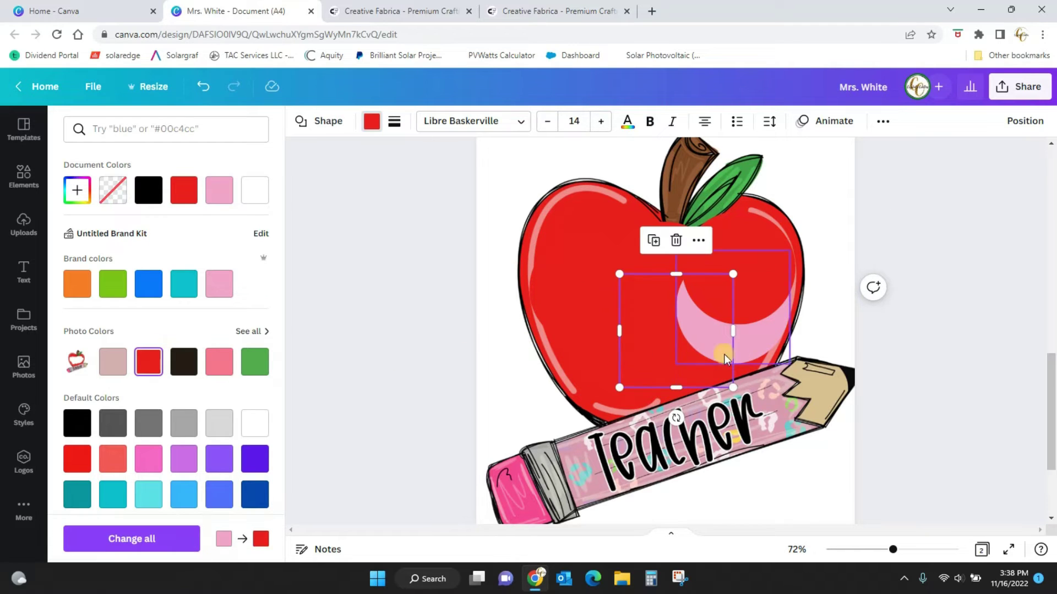
{"action": "left_click", "coordinate": [753, 342]}
{"action": "left_click", "coordinate": [154, 363]}
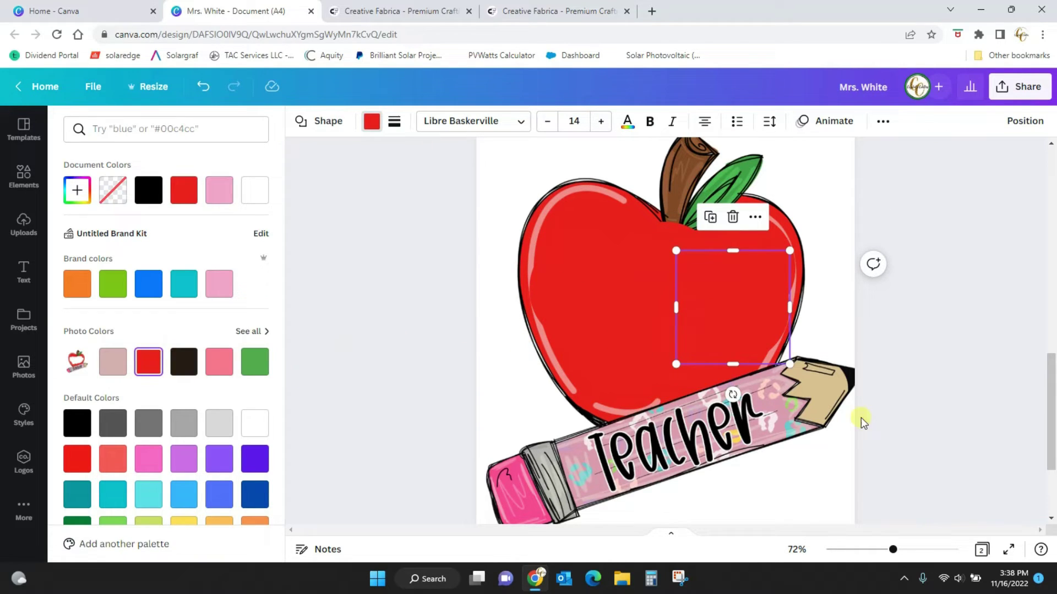
{"action": "left_click", "coordinate": [970, 391]}
{"action": "left_click", "coordinate": [693, 150]}
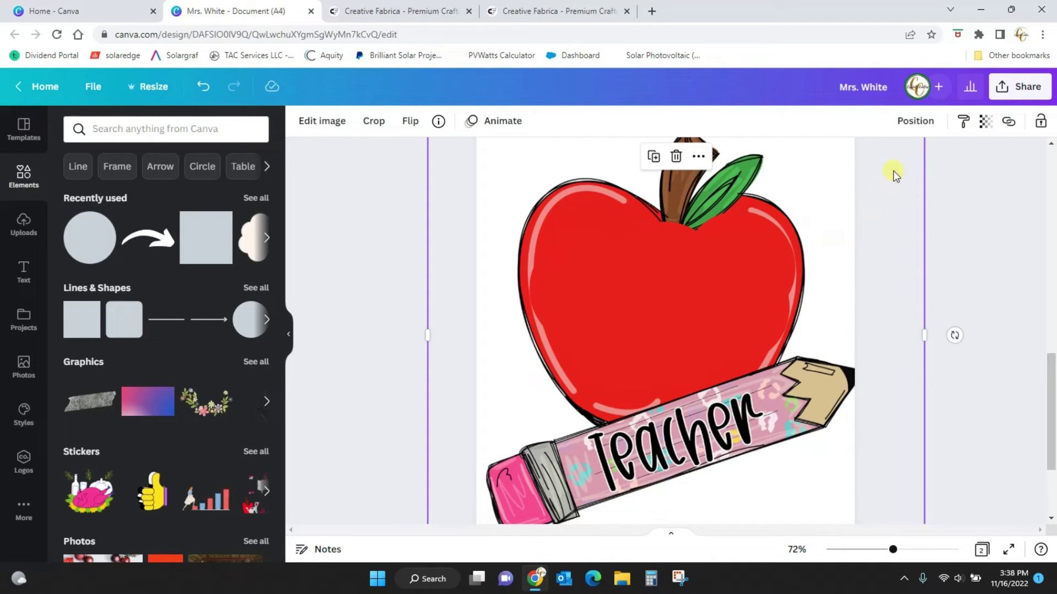
Bring the apple image one layer forward via Position > Forward, then deselect it
{"action": "left_click", "coordinate": [924, 126]}
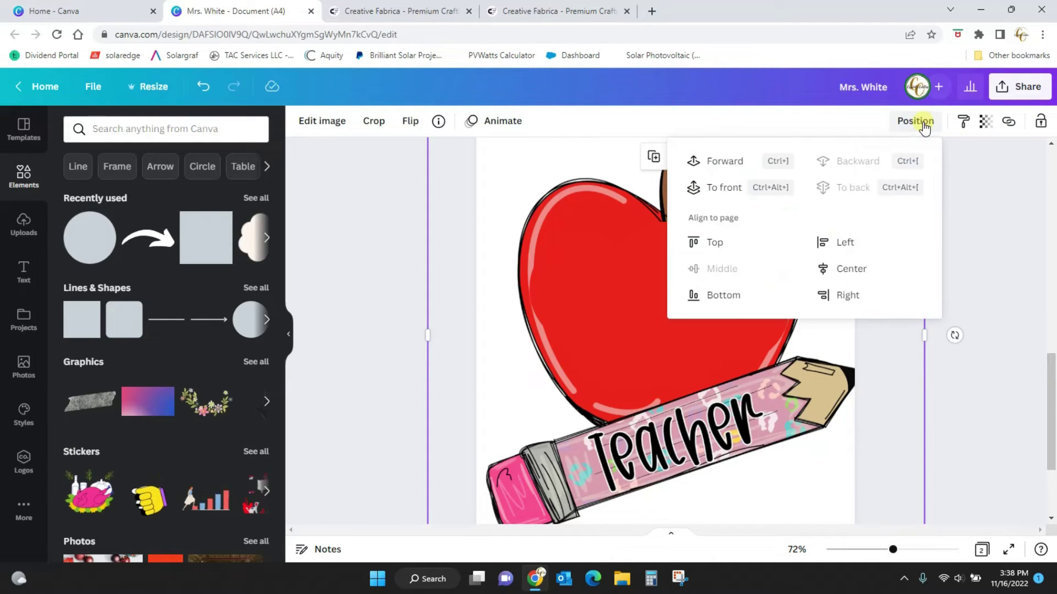
{"action": "left_click", "coordinate": [737, 162]}
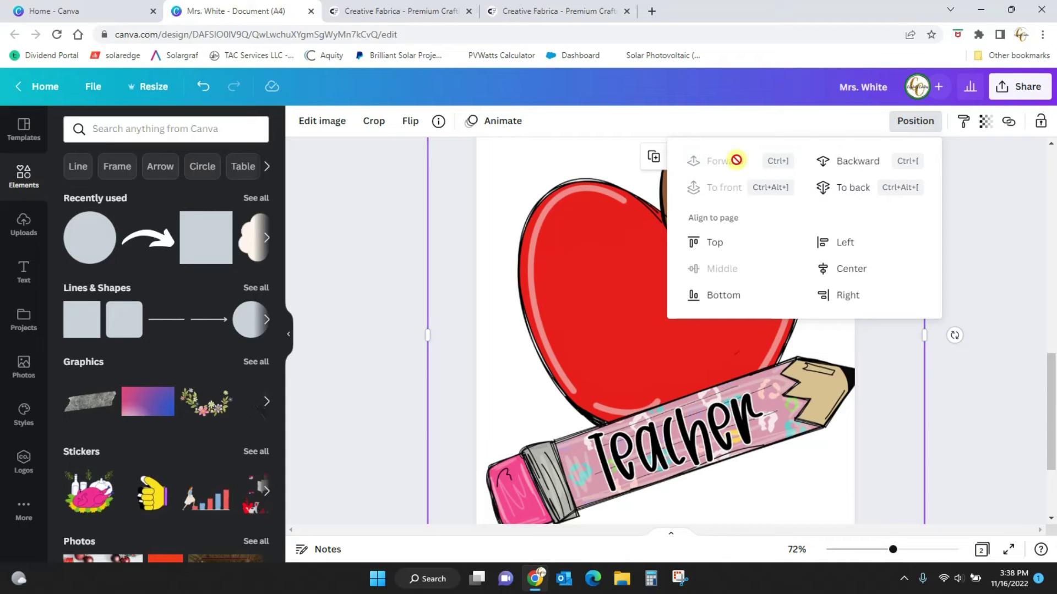
{"action": "left_click", "coordinate": [337, 320]}
{"action": "left_click", "coordinate": [952, 394]}
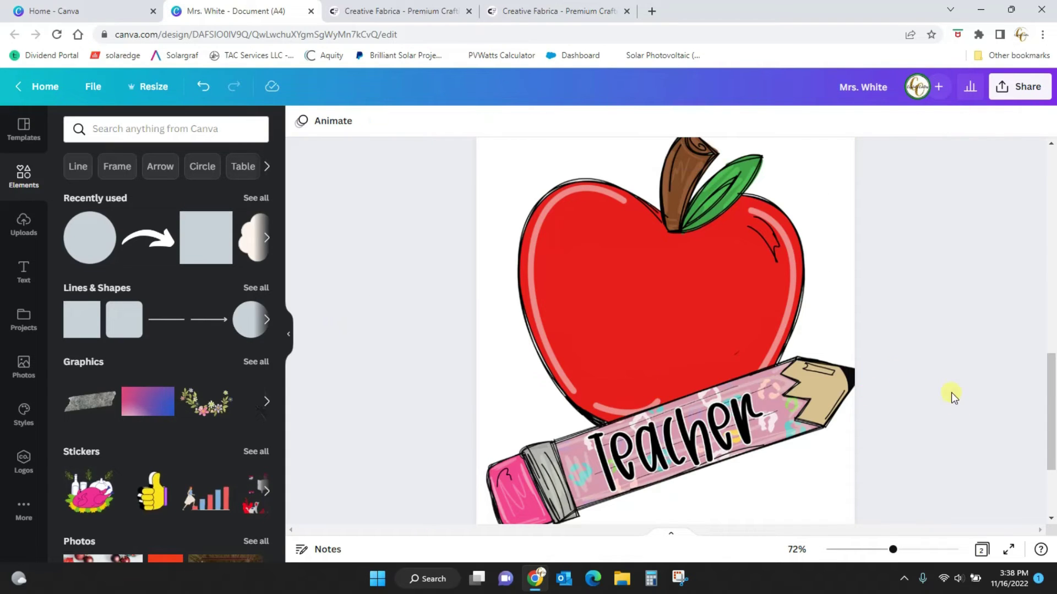
{"action": "left_click", "coordinate": [737, 358]}
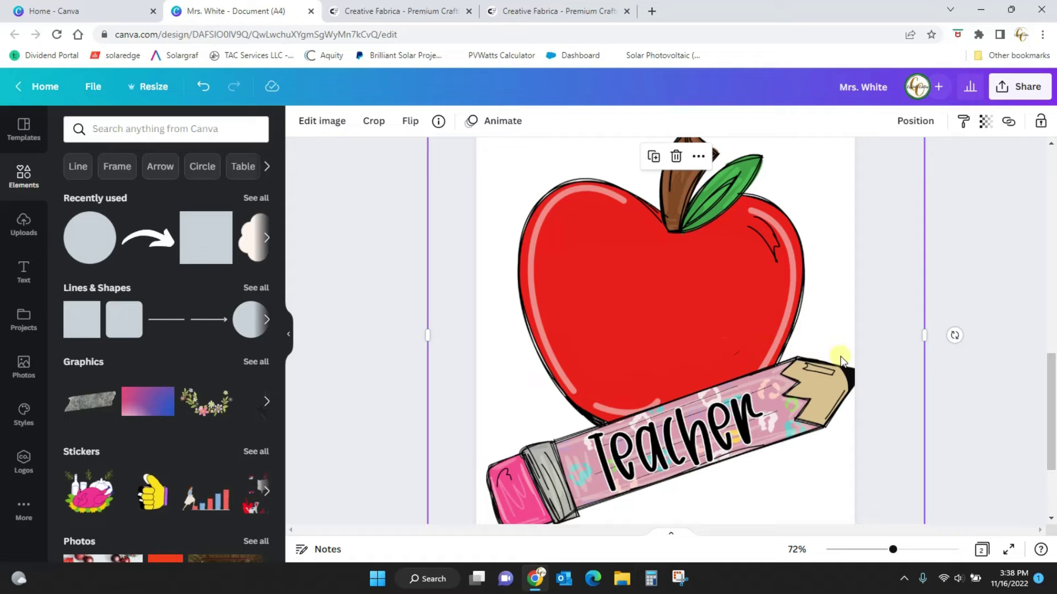
{"action": "left_click_drag", "start_coordinate": [1051, 432], "coordinate": [1053, 339]}
{"action": "scroll", "coordinate": [953, 308], "scroll_direction": "down", "scroll_amount": 5}
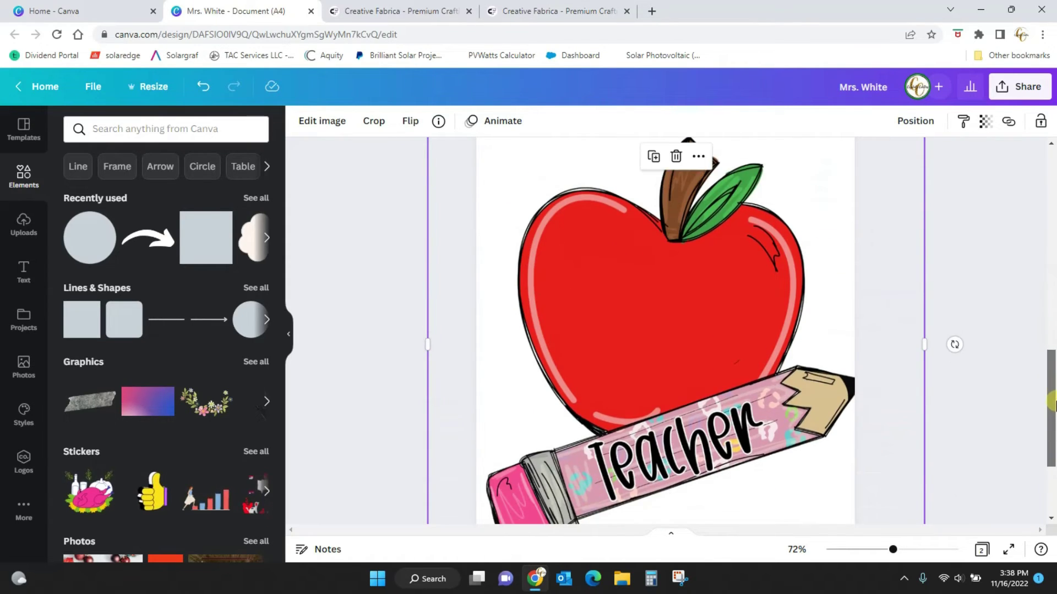
{"action": "left_click", "coordinate": [976, 438]}
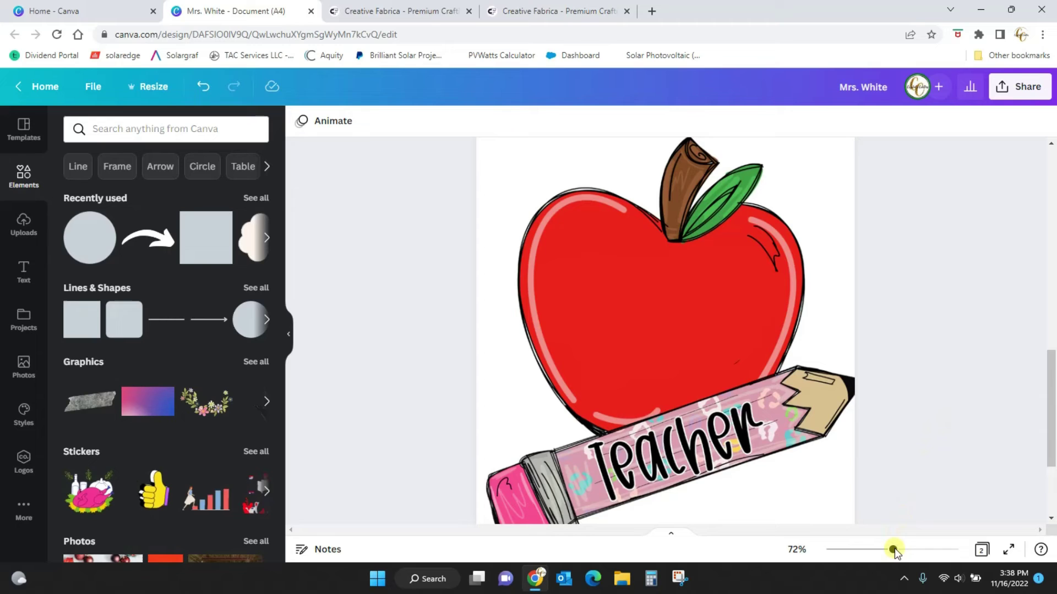
Zoom out, box-select every element on page 2, group with Ctrl+G, and resize from a corner
{"action": "left_click_drag", "start_coordinate": [894, 551], "coordinate": [874, 549]}
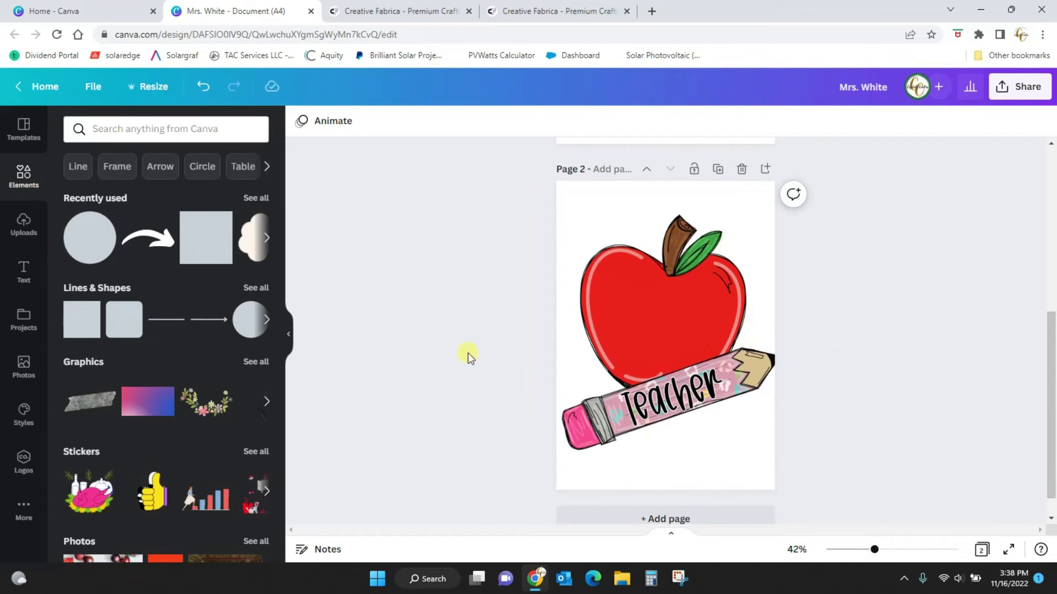
{"action": "mouse_move", "coordinate": [441, 191]}
{"action": "left_mouse_down"}
{"action": "mouse_move", "coordinate": [605, 218]}
{"action": "mouse_move", "coordinate": [871, 465]}
{"action": "mouse_move", "coordinate": [889, 506]}
{"action": "left_mouse_up"}
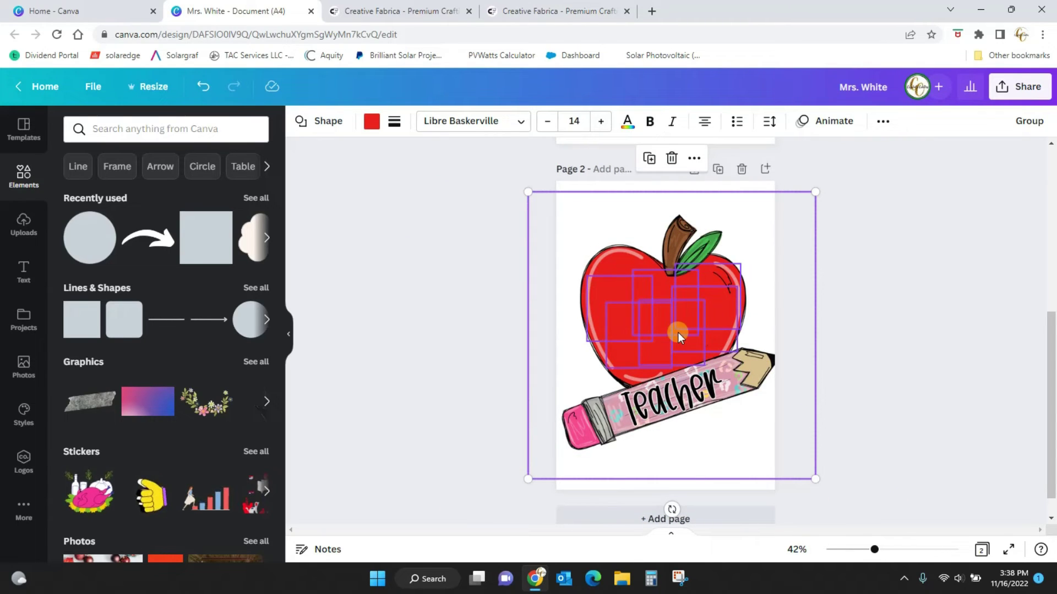
{"action": "key", "text": "ctrl+g"}
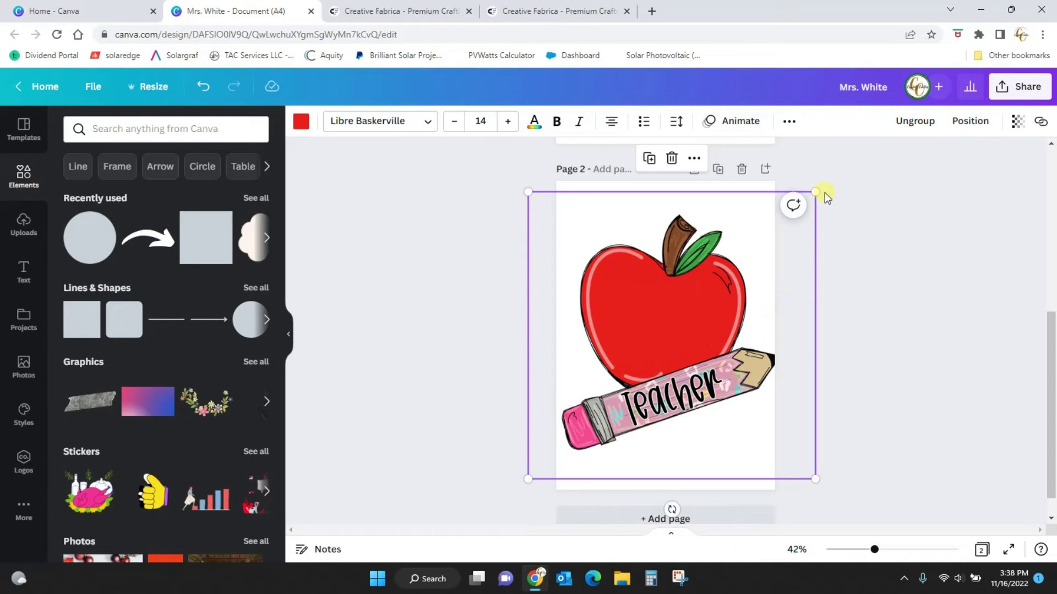
{"action": "mouse_move", "coordinate": [816, 191]}
{"action": "left_mouse_down"}
{"action": "mouse_move", "coordinate": [682, 332]}
{"action": "mouse_move", "coordinate": [861, 172]}
{"action": "mouse_move", "coordinate": [700, 347]}
{"action": "mouse_move", "coordinate": [830, 243]}
{"action": "mouse_move", "coordinate": [830, 279]}
{"action": "mouse_move", "coordinate": [870, 234]}
{"action": "left_mouse_up"}
Centre the resized group on page 2 and compare it against the 3rd Grade apple on page 1
{"action": "left_click_drag", "start_coordinate": [698, 380], "coordinate": [698, 369]}
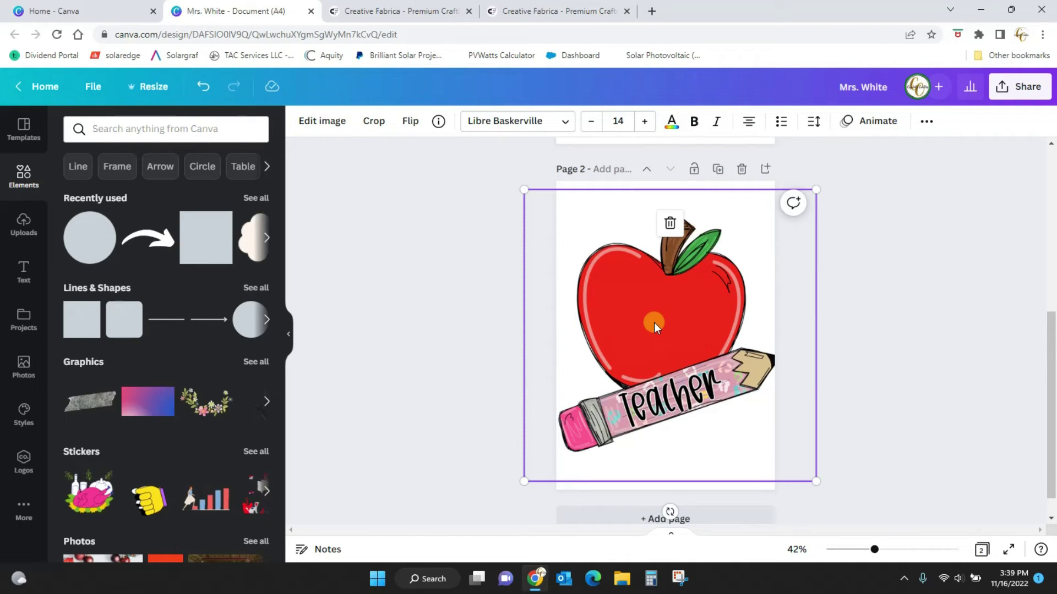
{"action": "scroll", "coordinate": [871, 307], "scroll_direction": "up", "scroll_amount": 4}
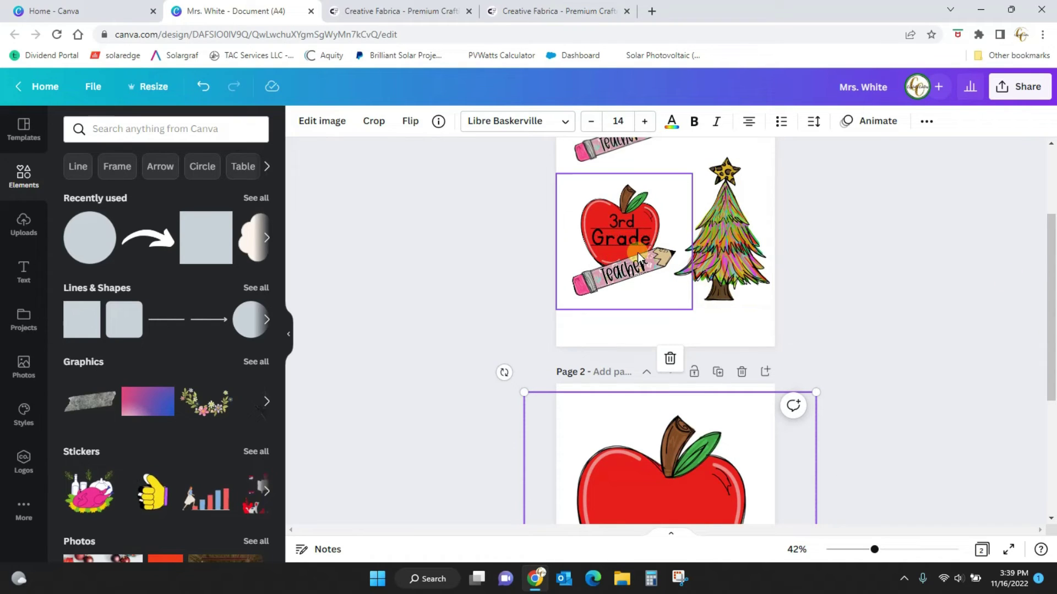
{"action": "scroll", "coordinate": [550, 383], "scroll_direction": "up", "scroll_amount": 5, "text": "ctrl"}
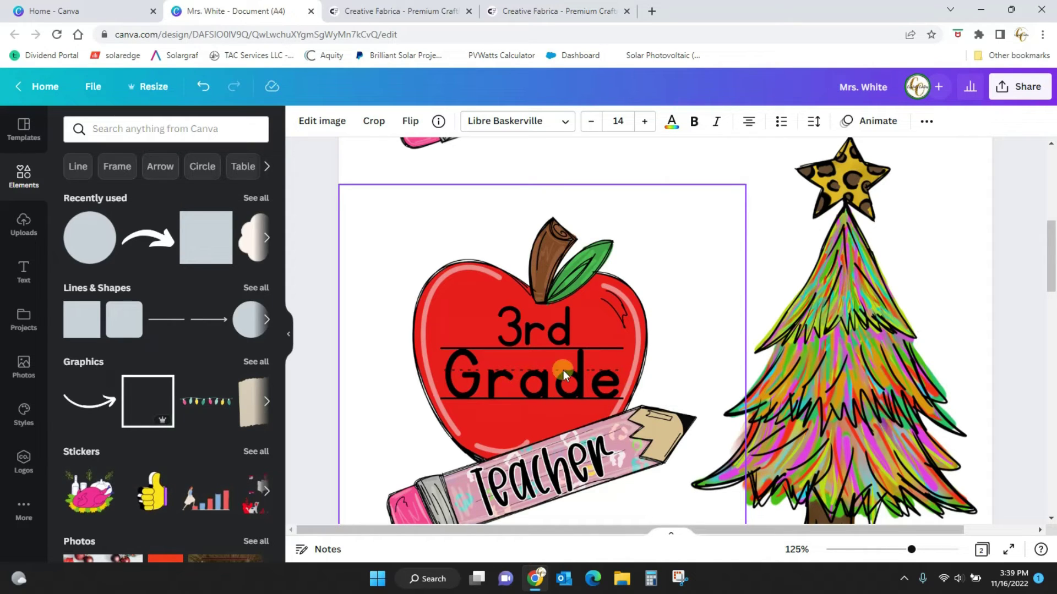
{"action": "left_click_drag", "start_coordinate": [1051, 245], "coordinate": [1053, 265]}
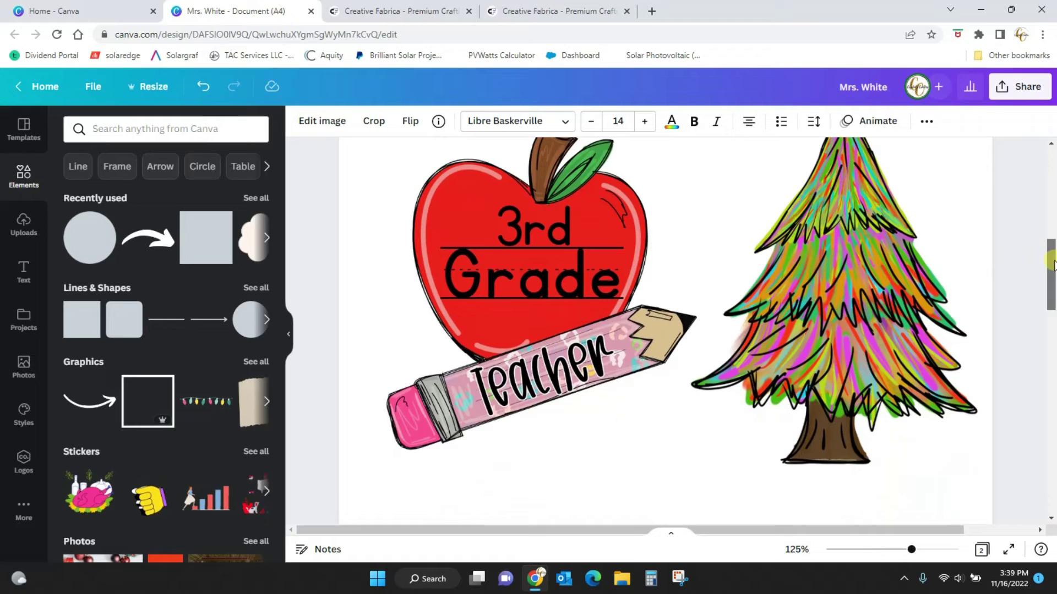
{"action": "left_click", "coordinate": [546, 285]}
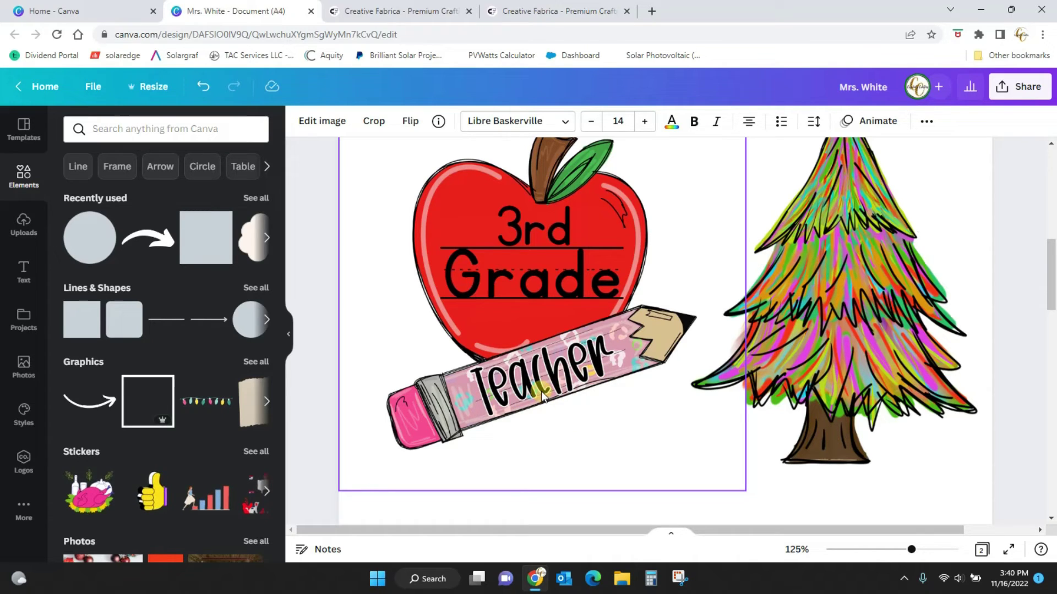
{"action": "left_click", "coordinate": [540, 326]}
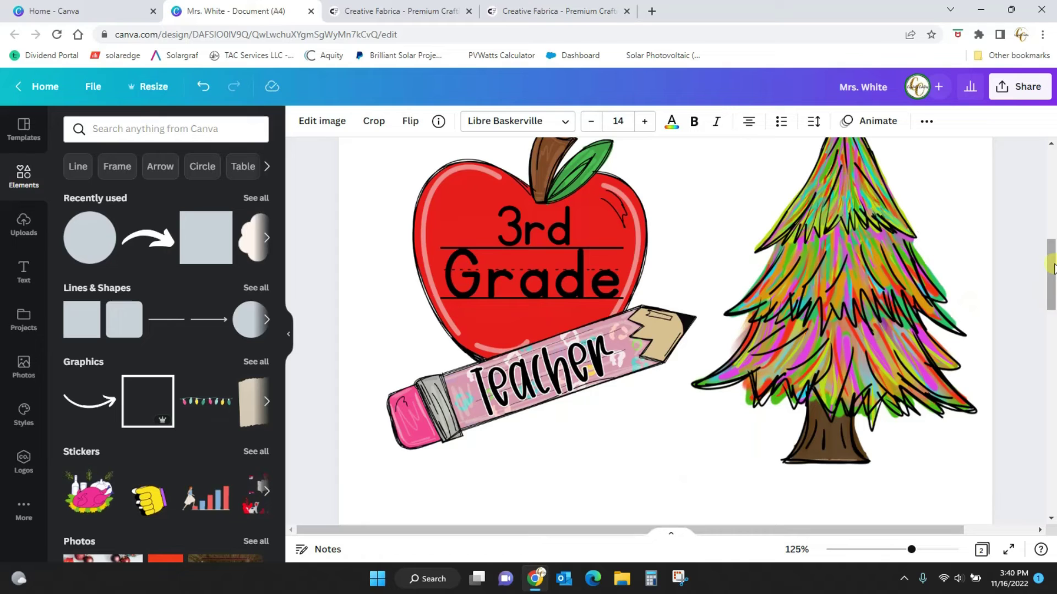
{"action": "left_click_drag", "start_coordinate": [1051, 273], "coordinate": [1052, 402]}
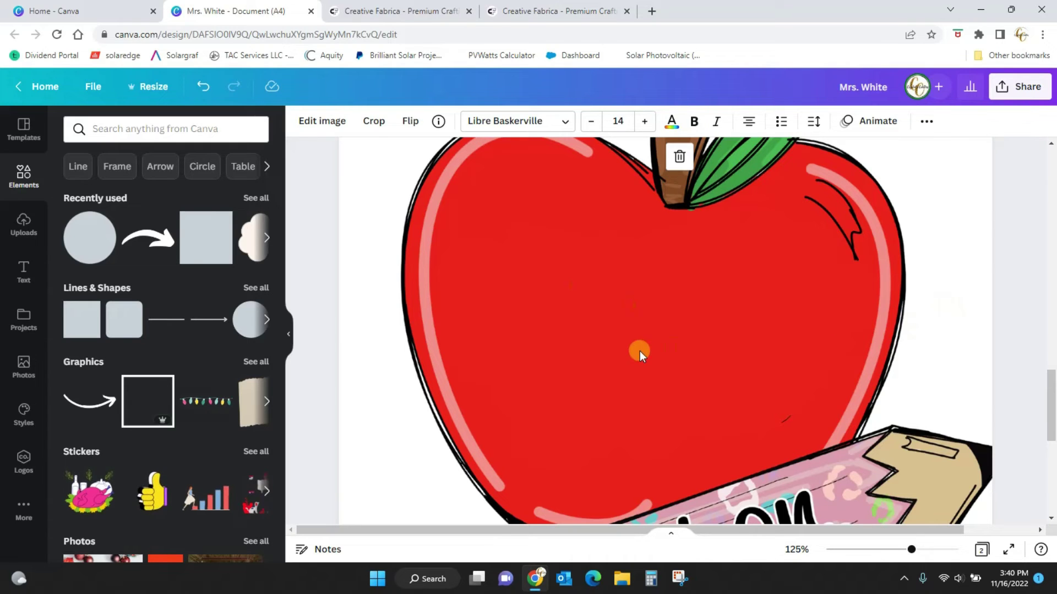
Add a text box reading '1st' on the apple and open its font list
{"action": "key", "text": "t"}
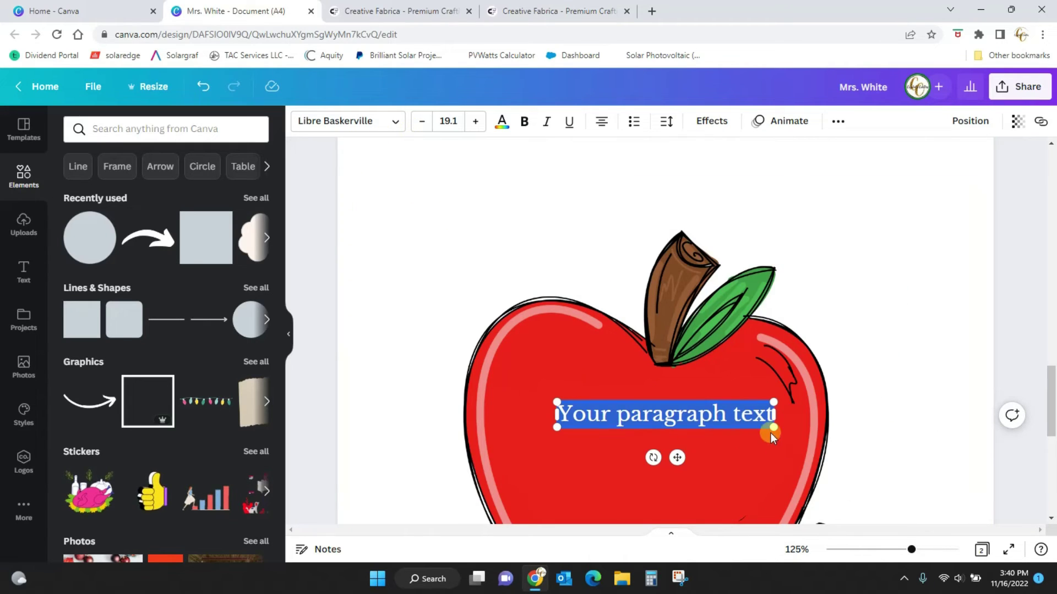
{"action": "left_click", "coordinate": [765, 415]}
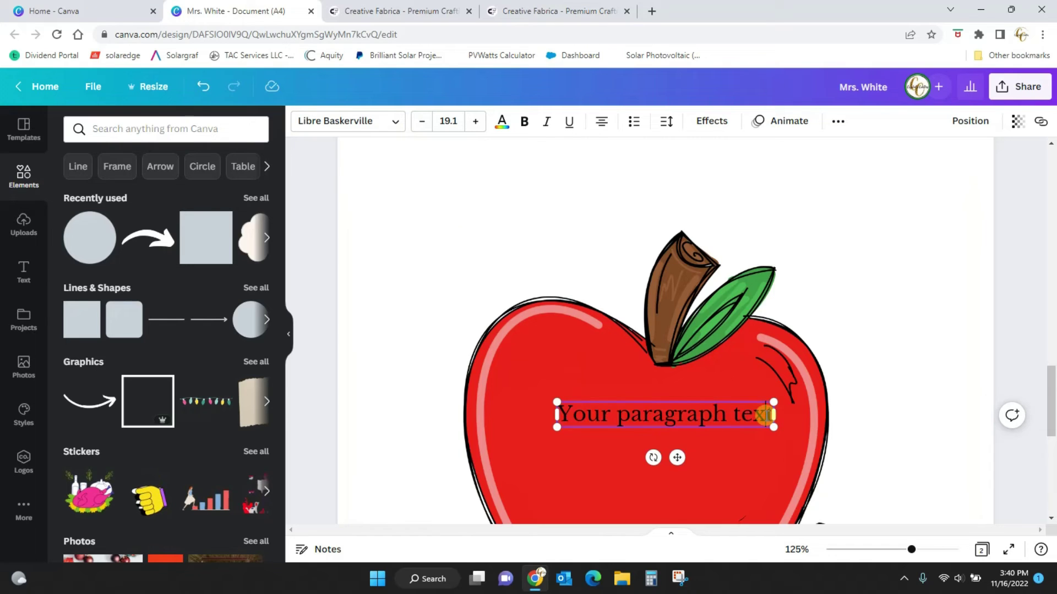
{"action": "key", "text": "BackSpace"}
{"action": "key", "text": "BackSpace"}
{"action": "key", "text": "BackSpace"}
{"action": "key", "text": "BackSpace"}
{"action": "key", "text": "BackSpace"}
{"action": "key", "text": "BackSpace"}
{"action": "key", "text": "BackSpace"}
{"action": "key", "text": "BackSpace"}
{"action": "key", "text": "BackSpace"}
{"action": "key", "text": "BackSpace"}
{"action": "key", "text": "BackSpace"}
{"action": "key", "text": "BackSpace"}
{"action": "key", "text": "BackSpace"}
{"action": "key", "text": "BackSpace"}
{"action": "key", "text": "BackSpace"}
{"action": "key", "text": "BackSpace"}
{"action": "key", "text": "BackSpace"}
{"action": "key", "text": "BackSpace"}
{"action": "key", "text": "BackSpace"}
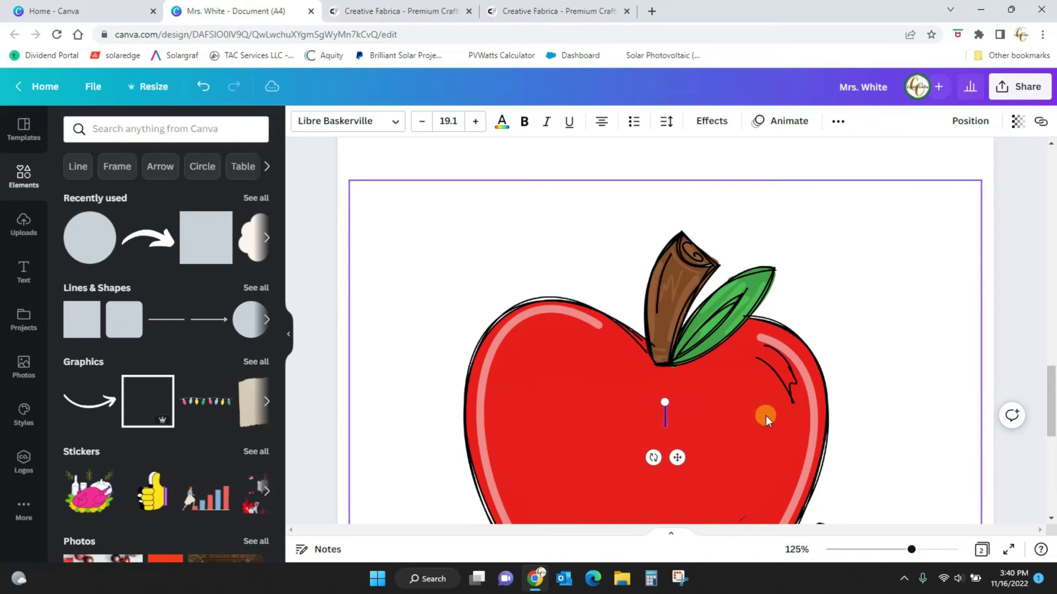
{"action": "type", "text": "1st"}
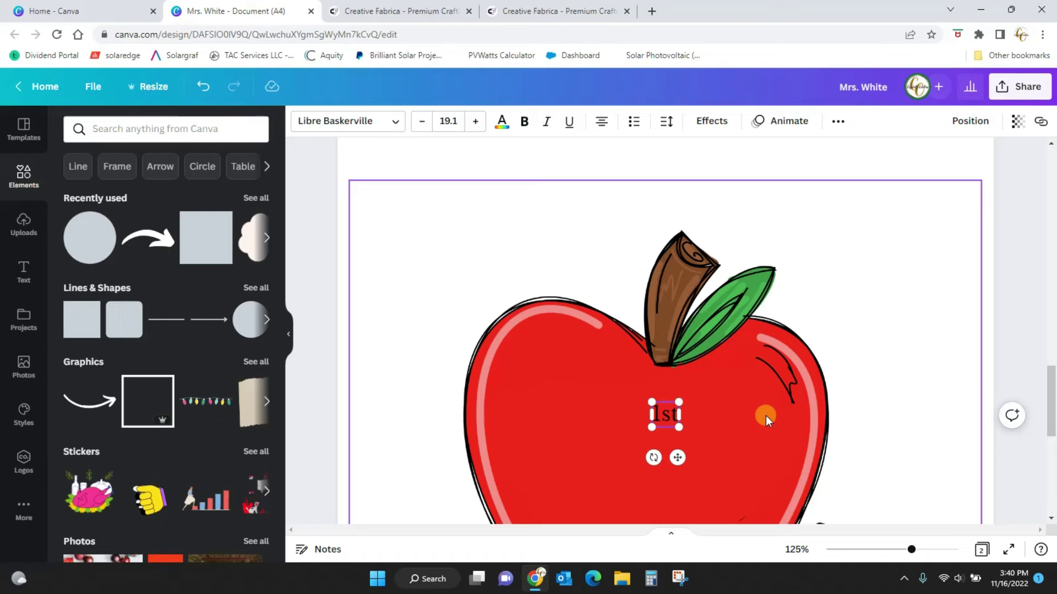
{"action": "left_click", "coordinate": [396, 122]}
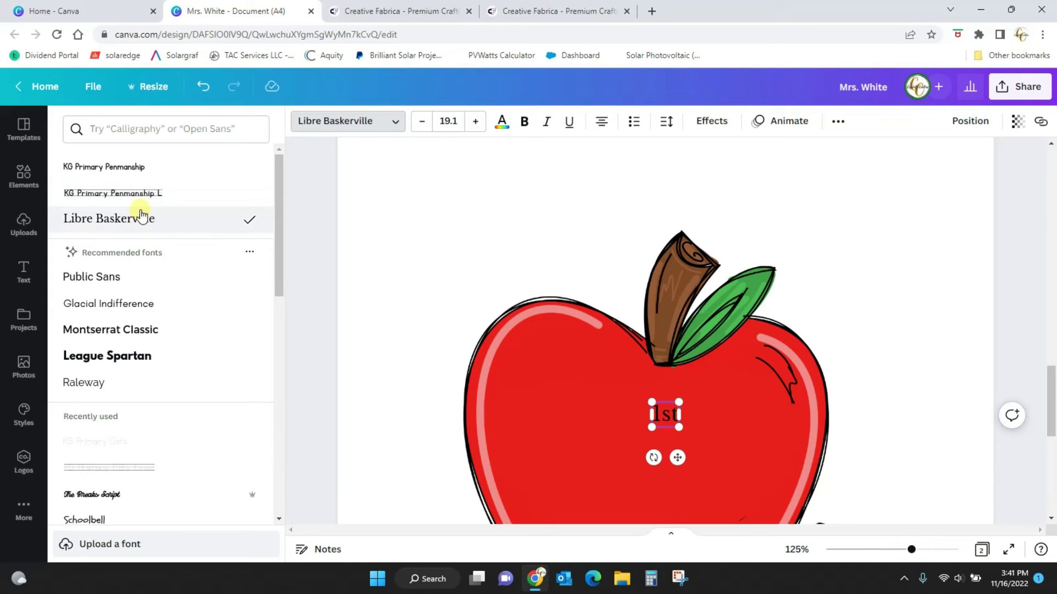
Search 'KG' fonts, try KG Primary Dots on '1st', and enlarge and move it onto the apple
{"action": "left_click", "coordinate": [157, 130]}
{"action": "type", "text": "KG"}
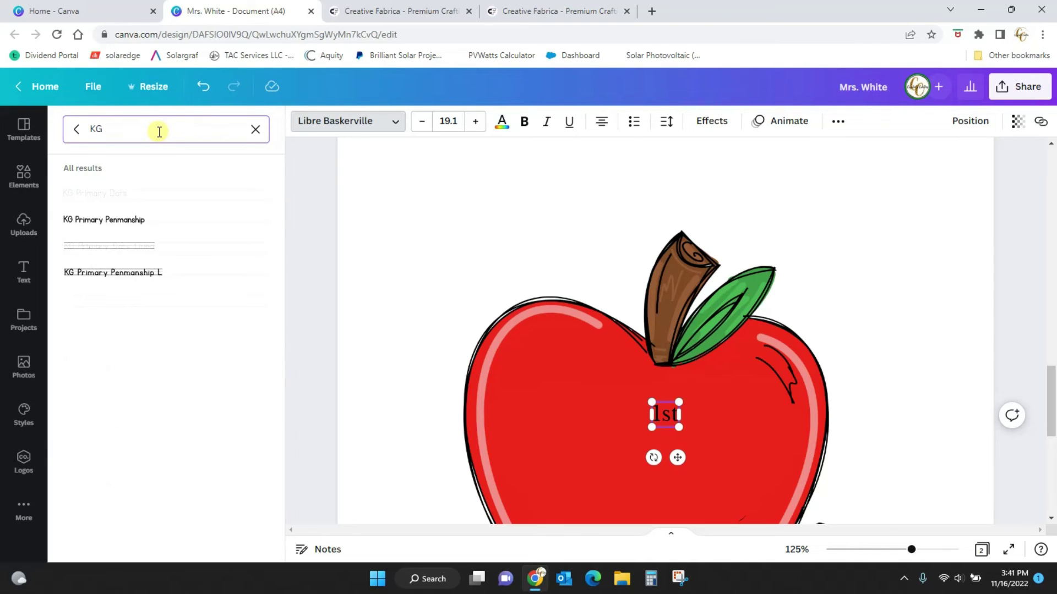
{"action": "left_click", "coordinate": [90, 193]}
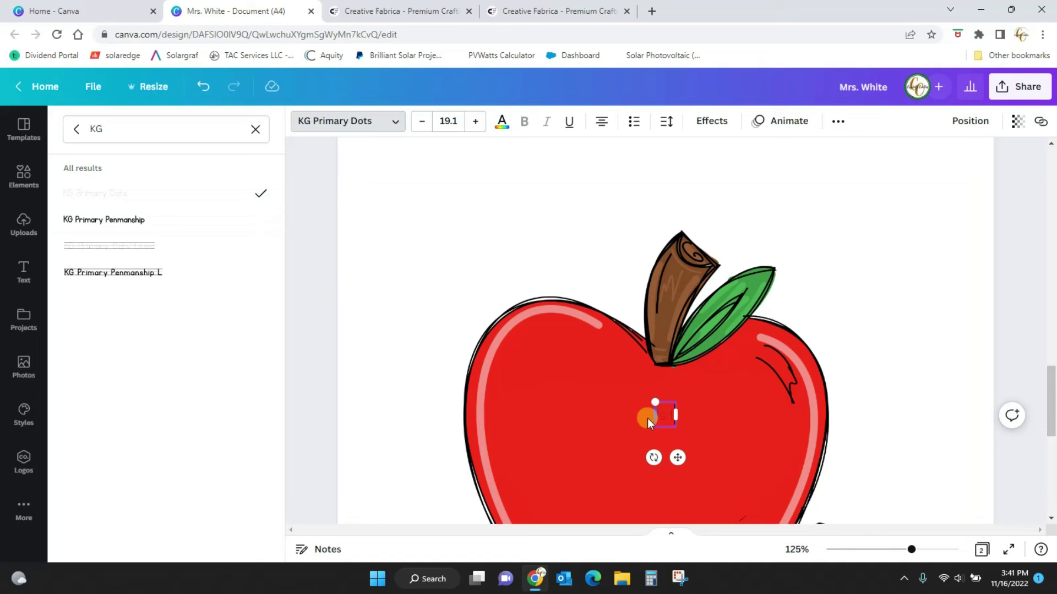
{"action": "left_click_drag", "start_coordinate": [655, 402], "coordinate": [539, 368]}
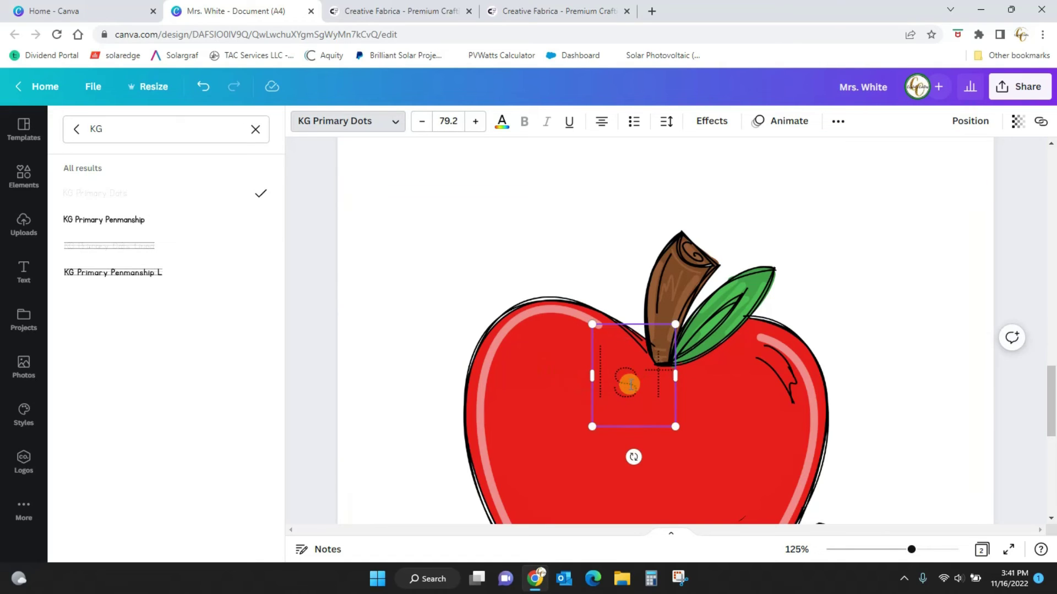
{"action": "left_click", "coordinate": [750, 445]}
{"action": "left_click_drag", "start_coordinate": [618, 381], "coordinate": [648, 448]}
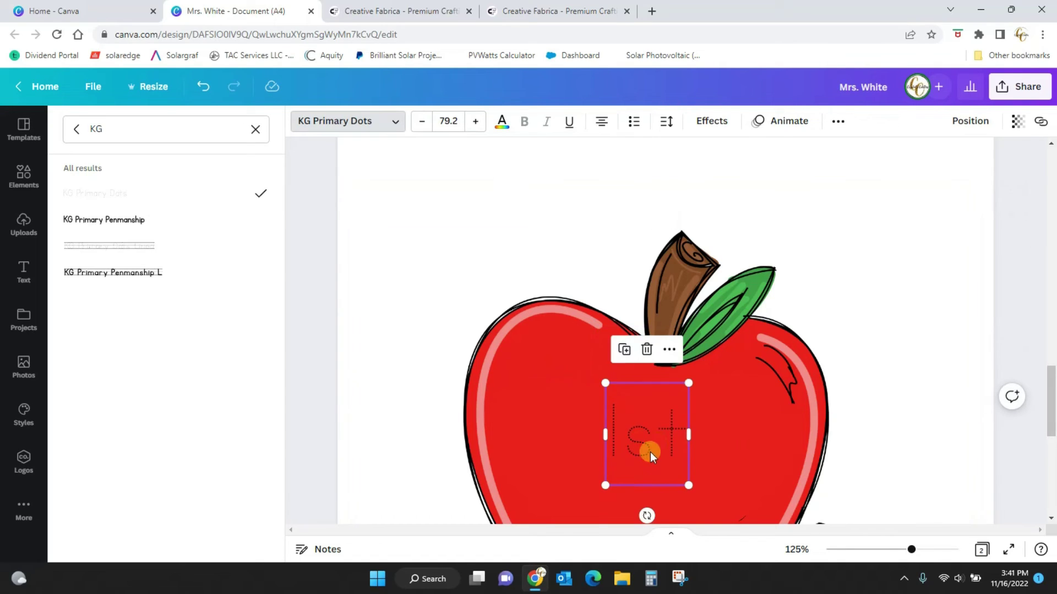
Compare the KG Primary Penmanship variants and settle on the unlined KG Primary Penmanship
{"action": "left_click", "coordinate": [101, 219]}
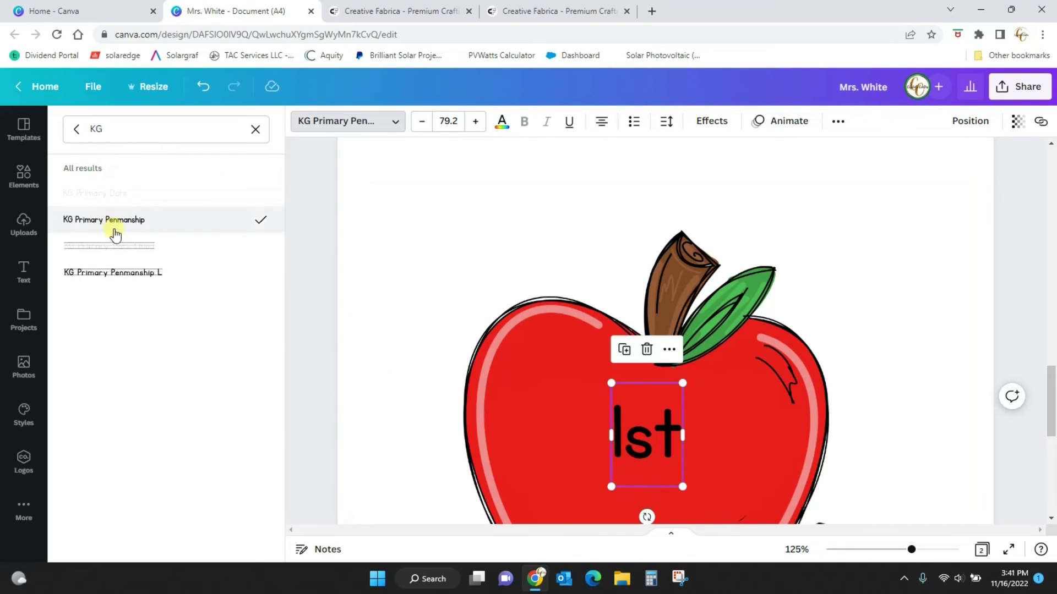
{"action": "left_click", "coordinate": [116, 248]}
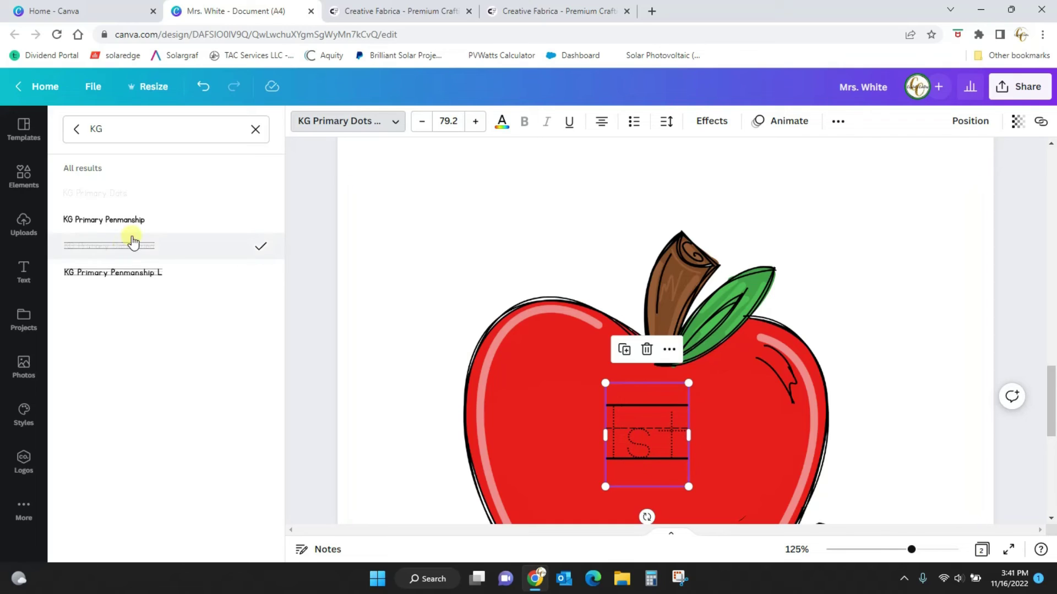
{"action": "left_click", "coordinate": [116, 273]}
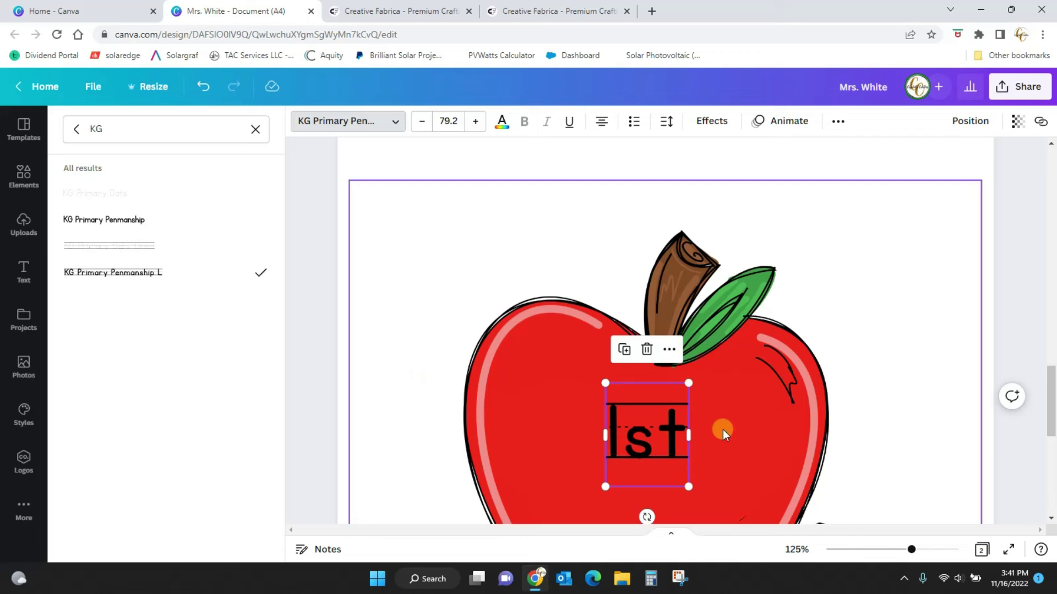
{"action": "left_click", "coordinate": [106, 220]}
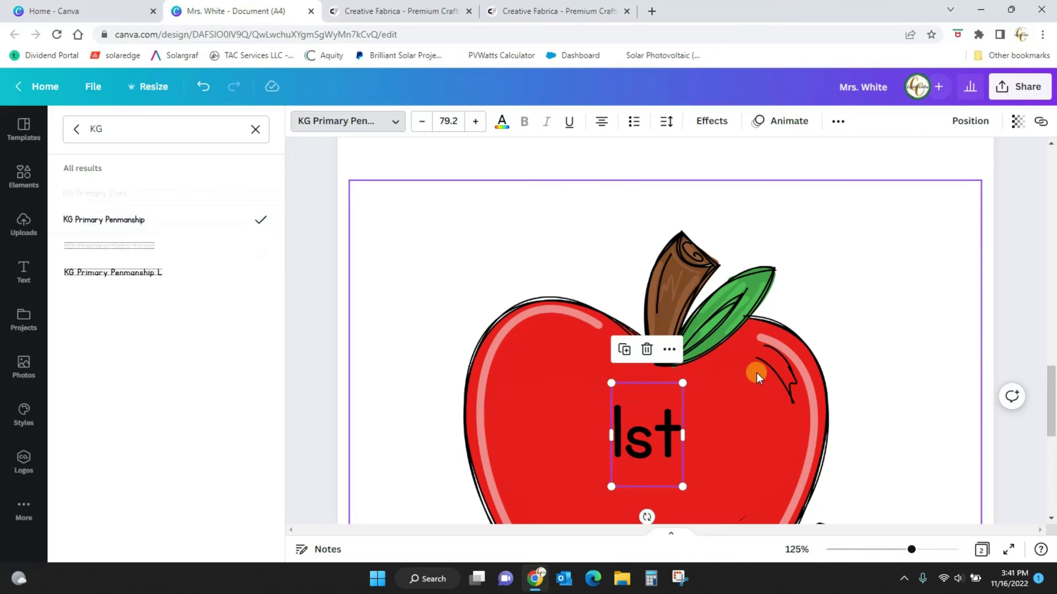
{"action": "scroll", "coordinate": [756, 372], "scroll_direction": "down", "scroll_amount": 3}
{"action": "left_click_drag", "start_coordinate": [668, 300], "coordinate": [669, 301]}
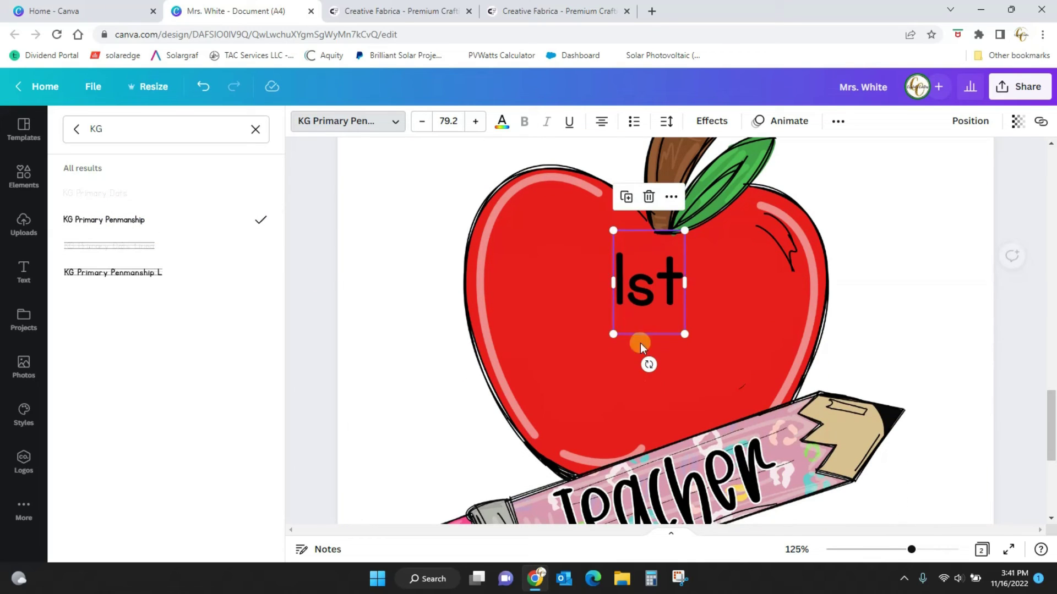
{"action": "left_click", "coordinate": [606, 390]}
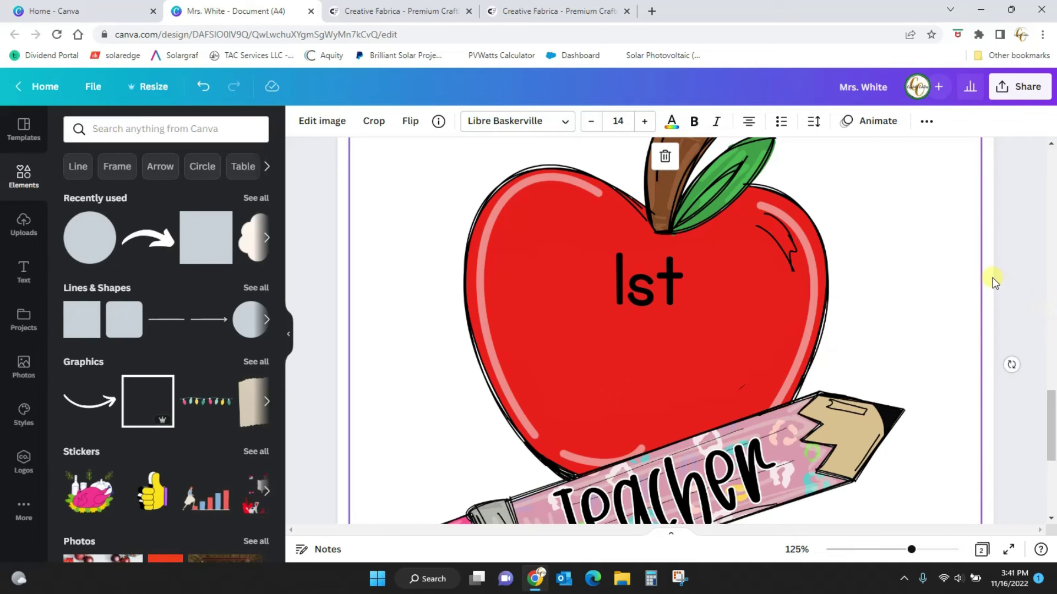
Add 'Grade' in KG Primary Penmanship L, enlarged to span the apple
{"action": "left_click", "coordinate": [992, 277]}
{"action": "type", "text": "tG"}
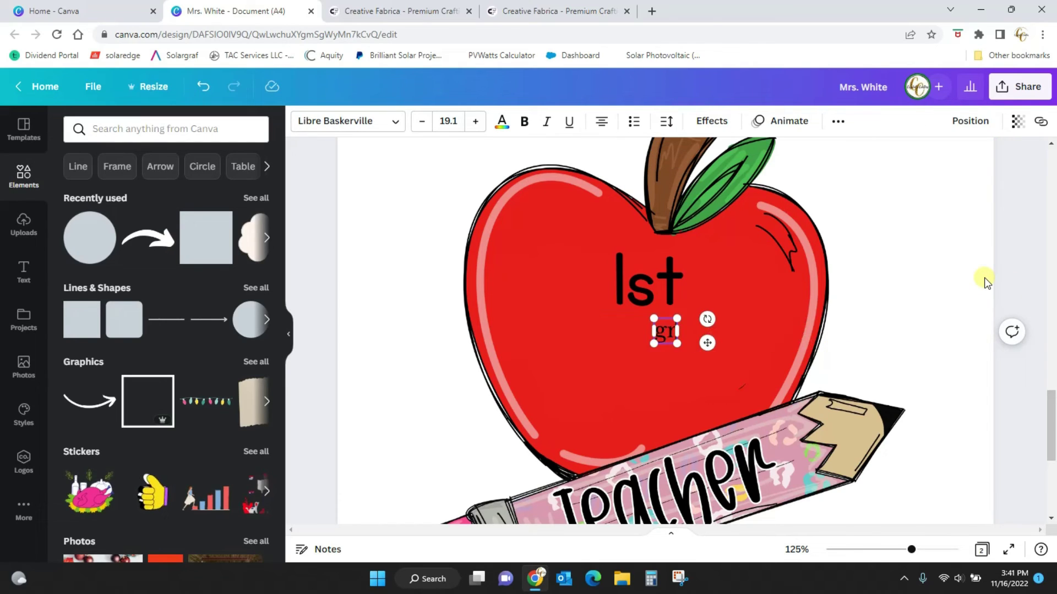
{"action": "type", "text": "rade"}
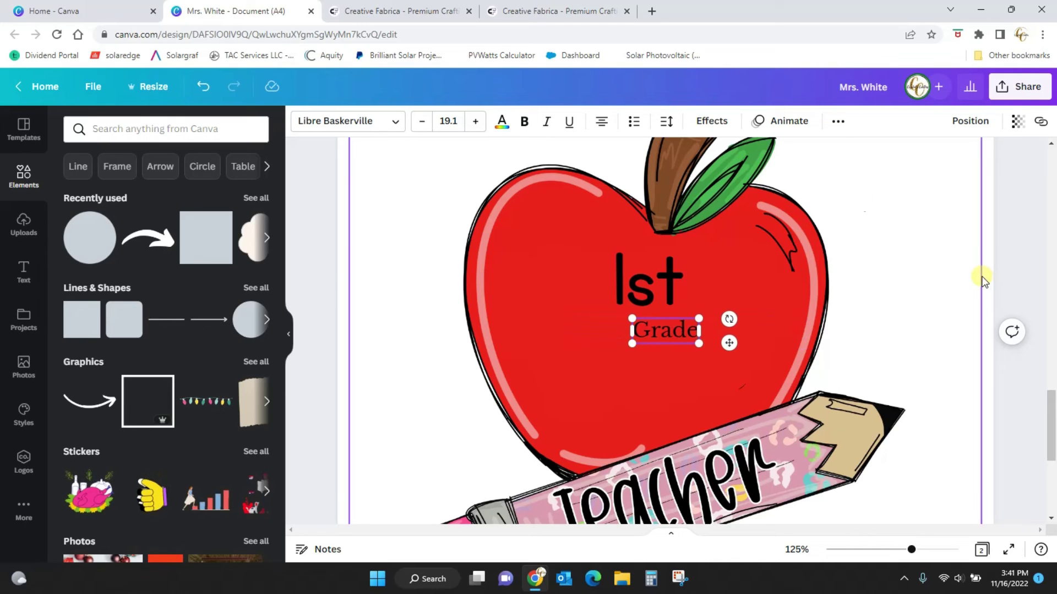
{"action": "left_click", "coordinate": [395, 123]}
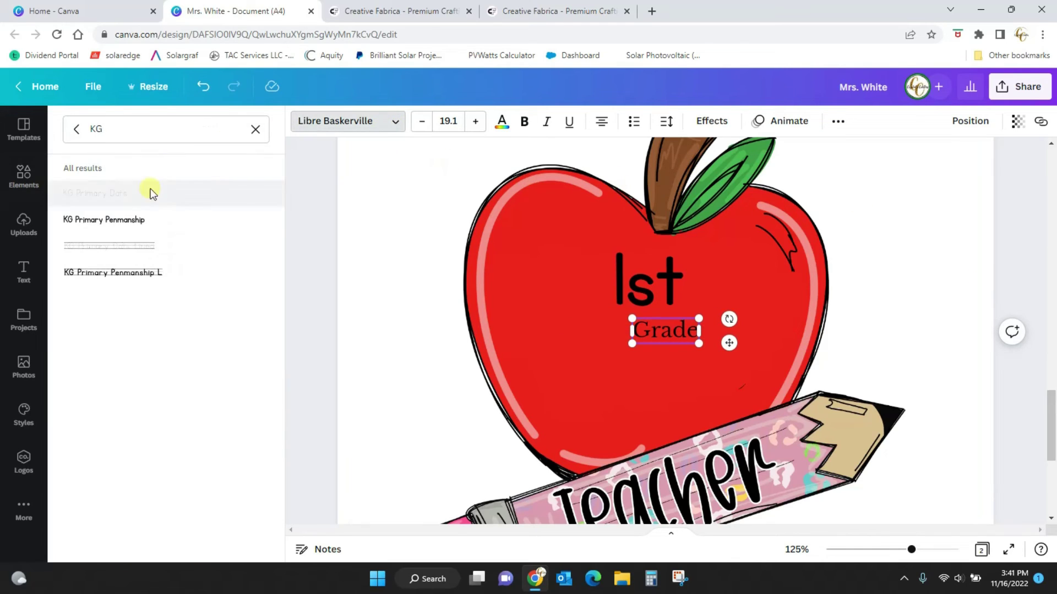
{"action": "left_click", "coordinate": [122, 273]}
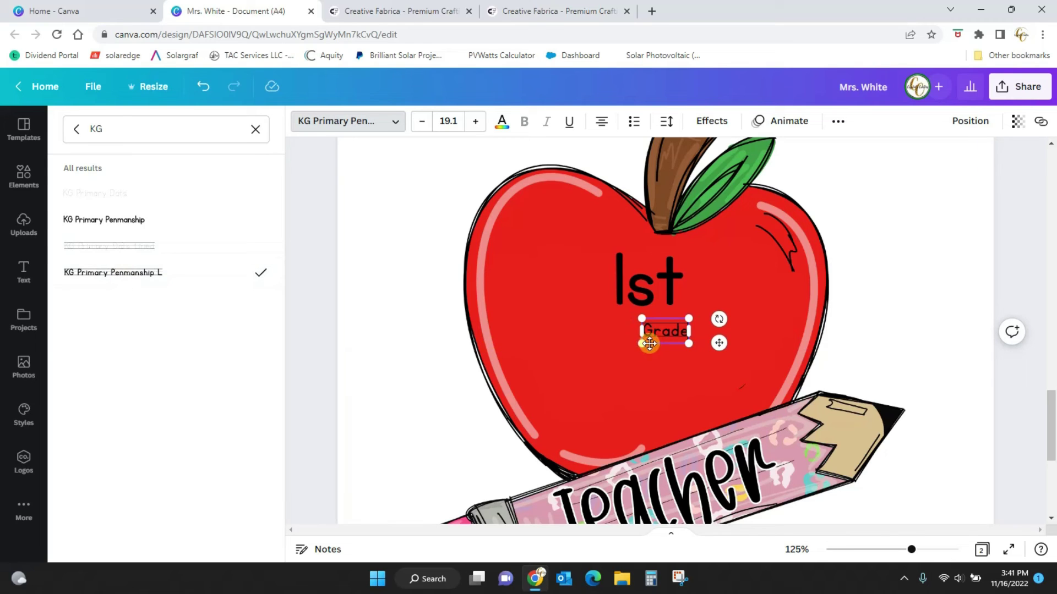
{"action": "left_click_drag", "start_coordinate": [649, 343], "coordinate": [508, 413]}
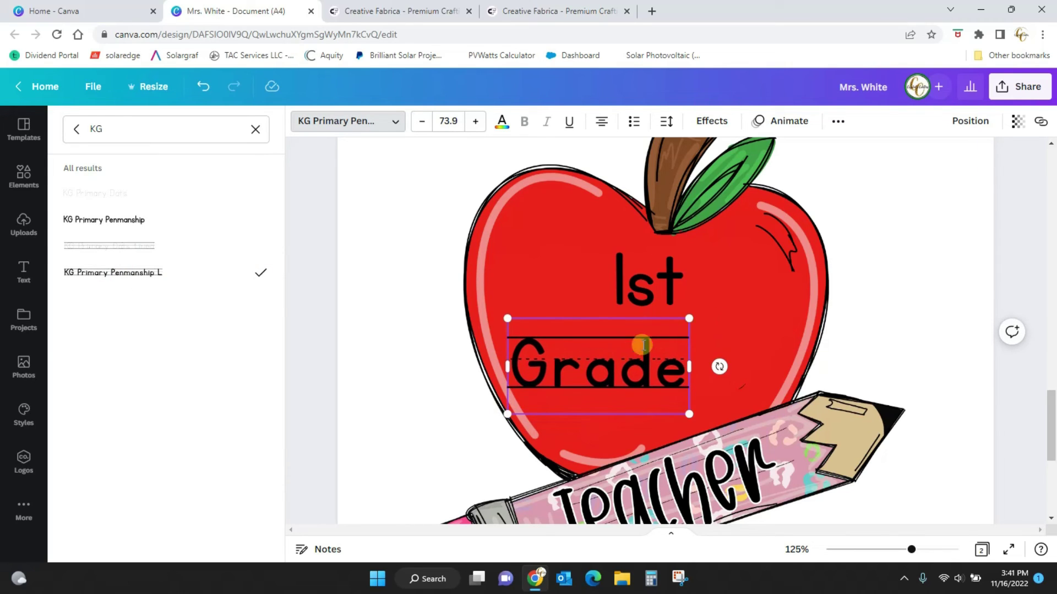
{"action": "left_click_drag", "start_coordinate": [689, 319], "coordinate": [807, 272]}
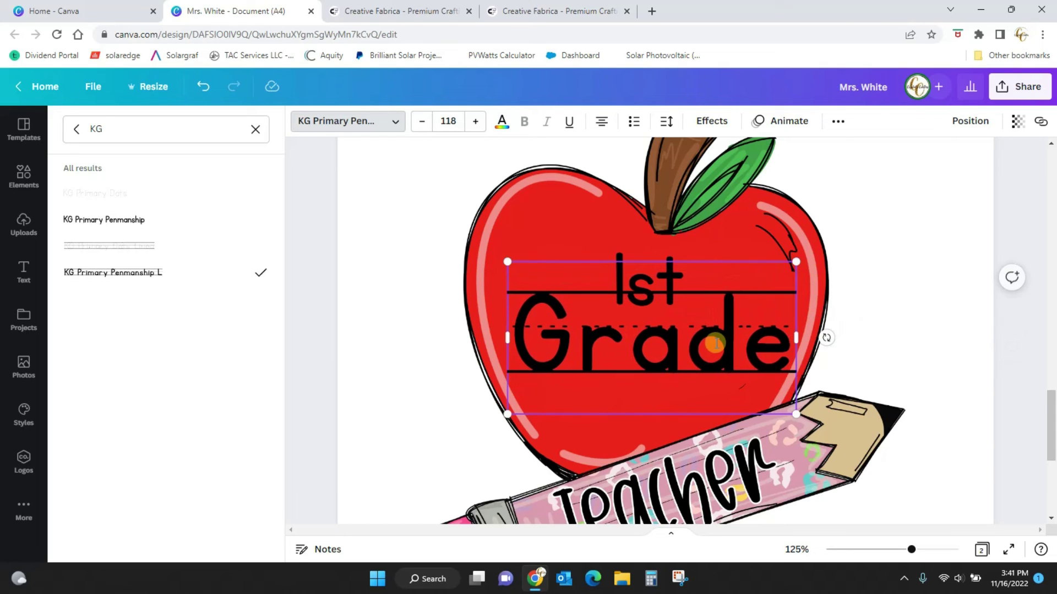
{"action": "left_click", "coordinate": [730, 336]}
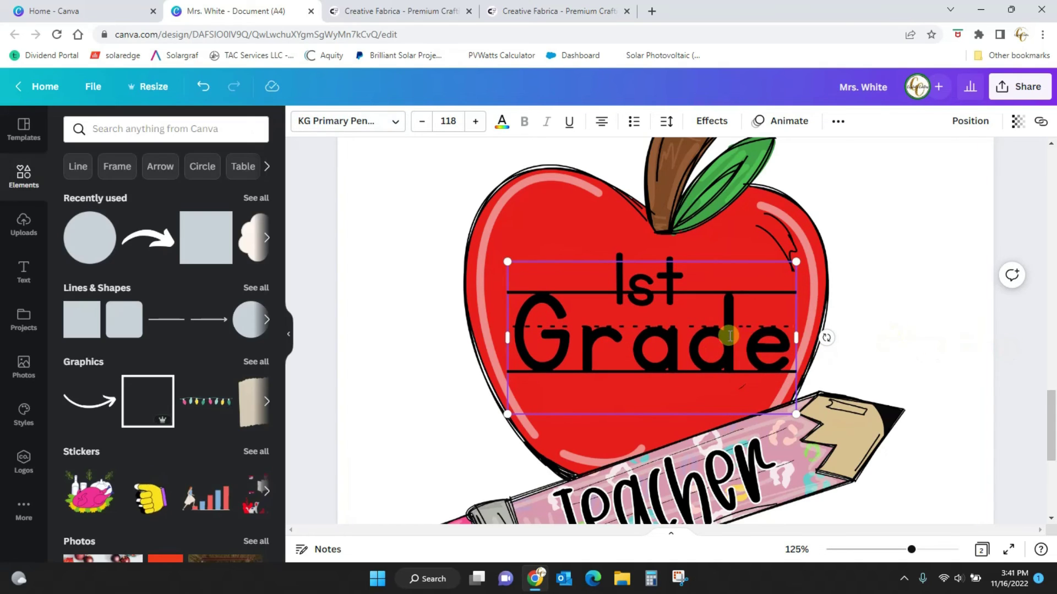
{"action": "left_click", "coordinate": [870, 319]}
{"action": "left_click_drag", "start_coordinate": [733, 332], "coordinate": [712, 356]}
Enlarge '1st', centre it above the Grade lines, and zoom out to the full page
{"action": "left_click", "coordinate": [656, 279]}
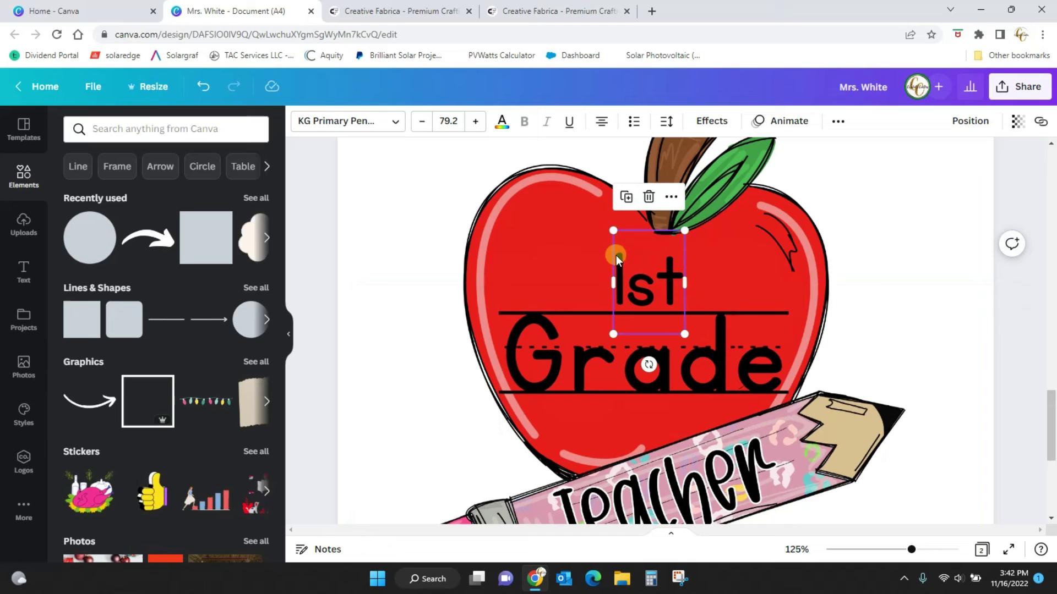
{"action": "left_click_drag", "start_coordinate": [613, 333], "coordinate": [592, 364]}
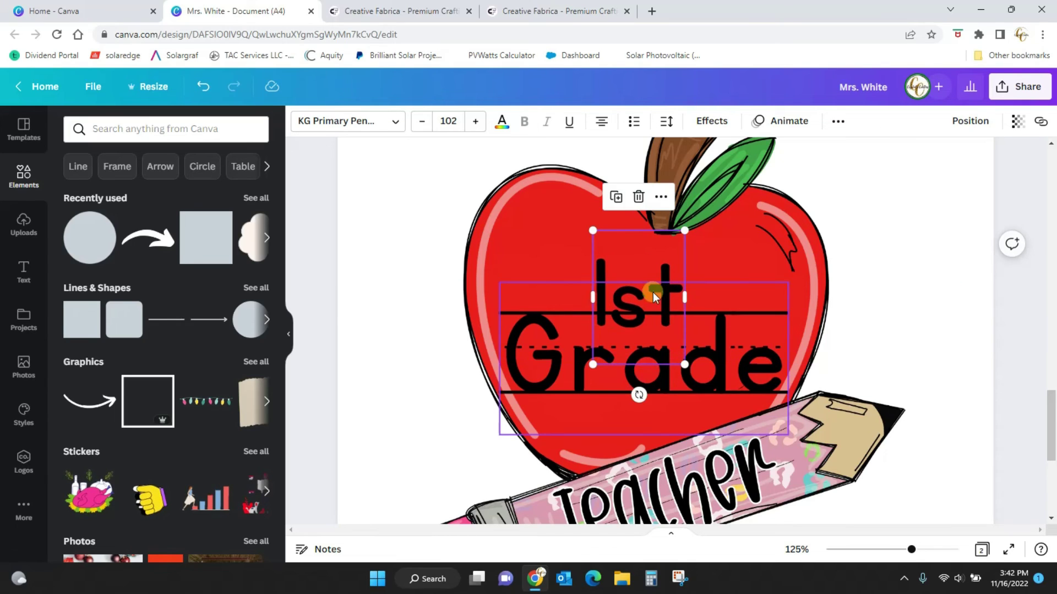
{"action": "left_click", "coordinate": [809, 252]}
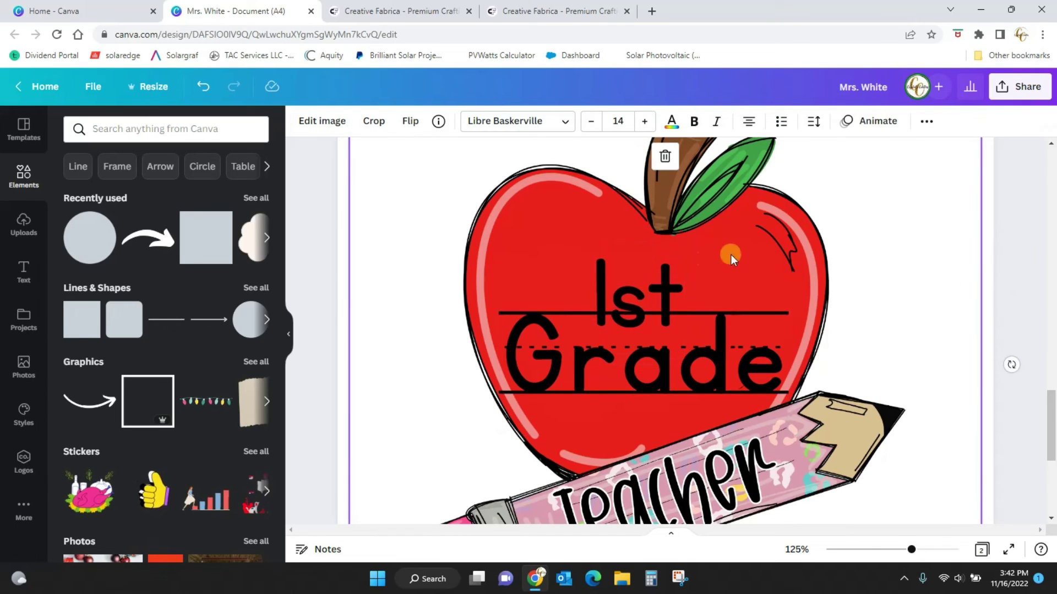
{"action": "left_click_drag", "start_coordinate": [668, 266], "coordinate": [683, 245]}
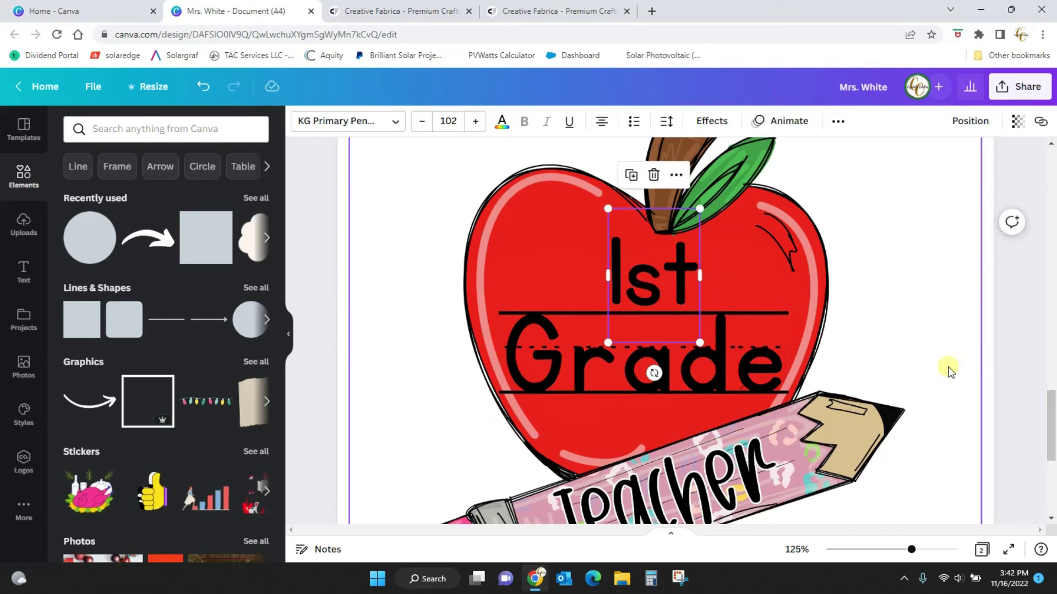
{"action": "left_click_drag", "start_coordinate": [911, 549], "coordinate": [884, 549]}
Show page 1 beside Uploads, add then delete the pizza Valentine image, and browse the uploads
{"action": "left_click", "coordinate": [766, 498]}
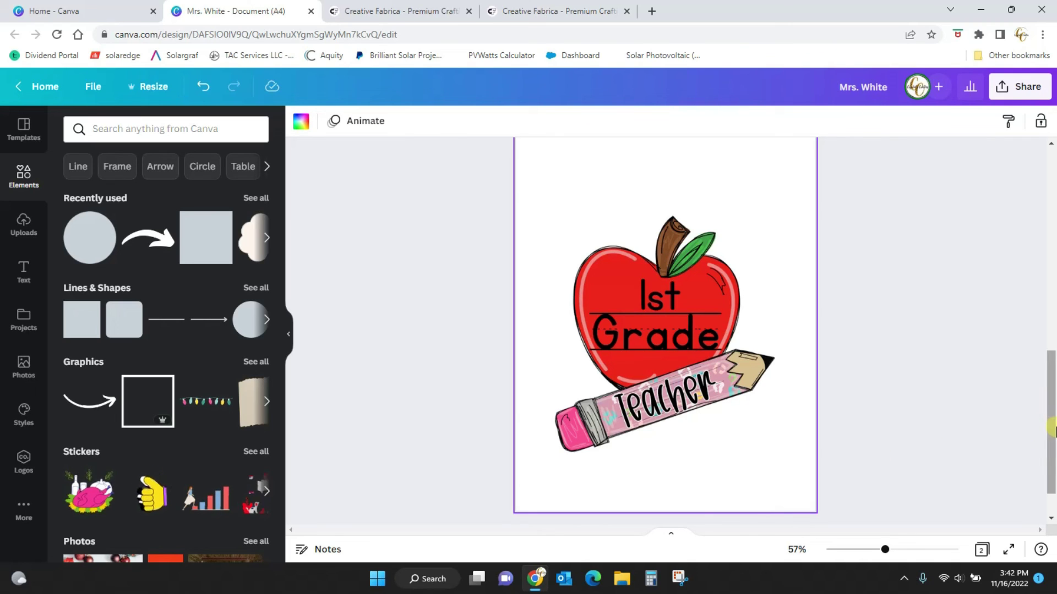
{"action": "left_click_drag", "start_coordinate": [1052, 440], "coordinate": [1052, 281]}
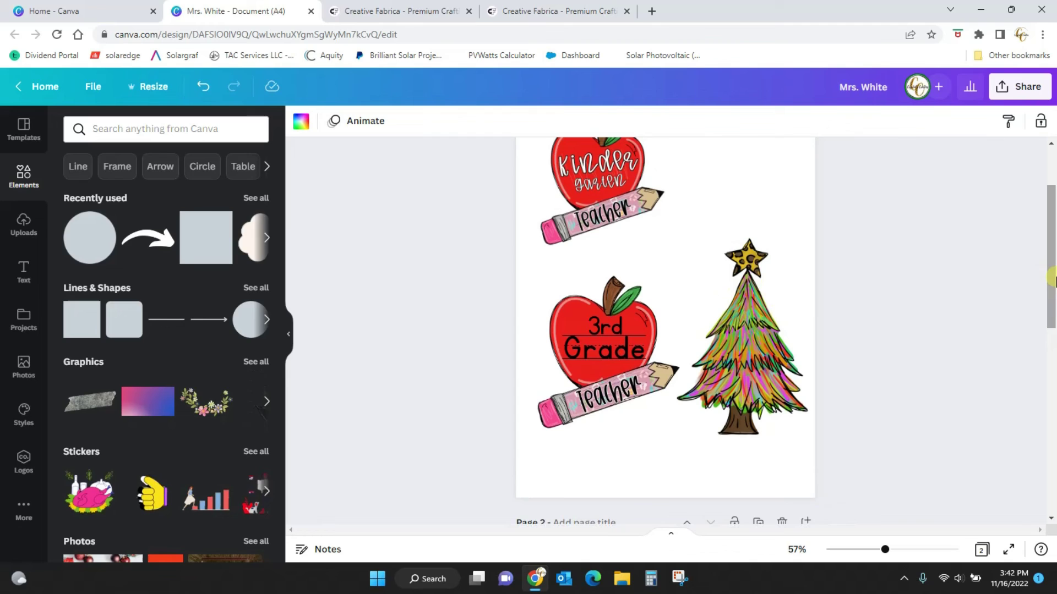
{"action": "left_click", "coordinate": [23, 225]}
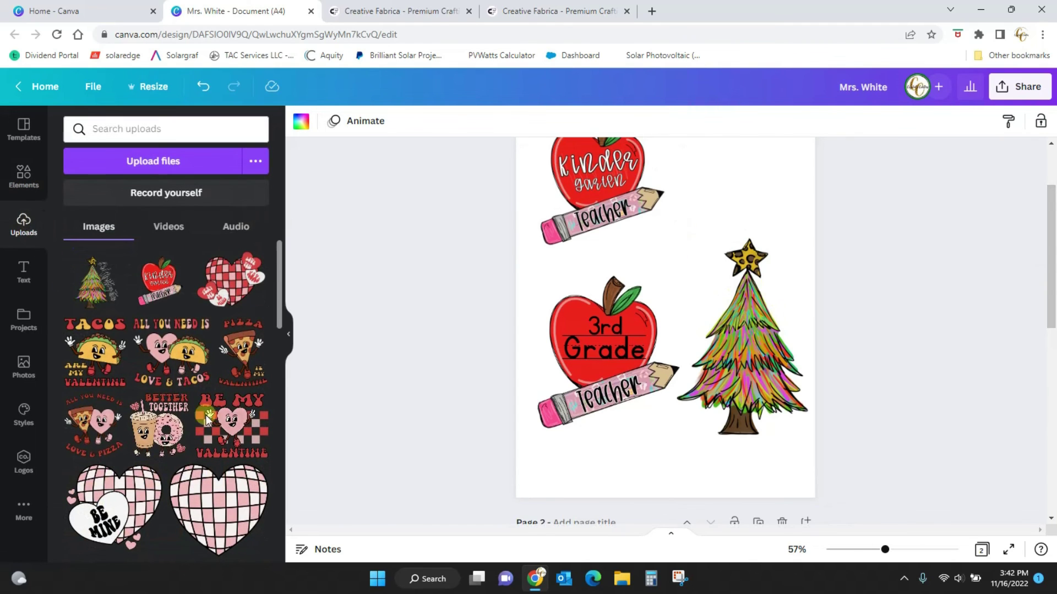
{"action": "left_click", "coordinate": [244, 363]}
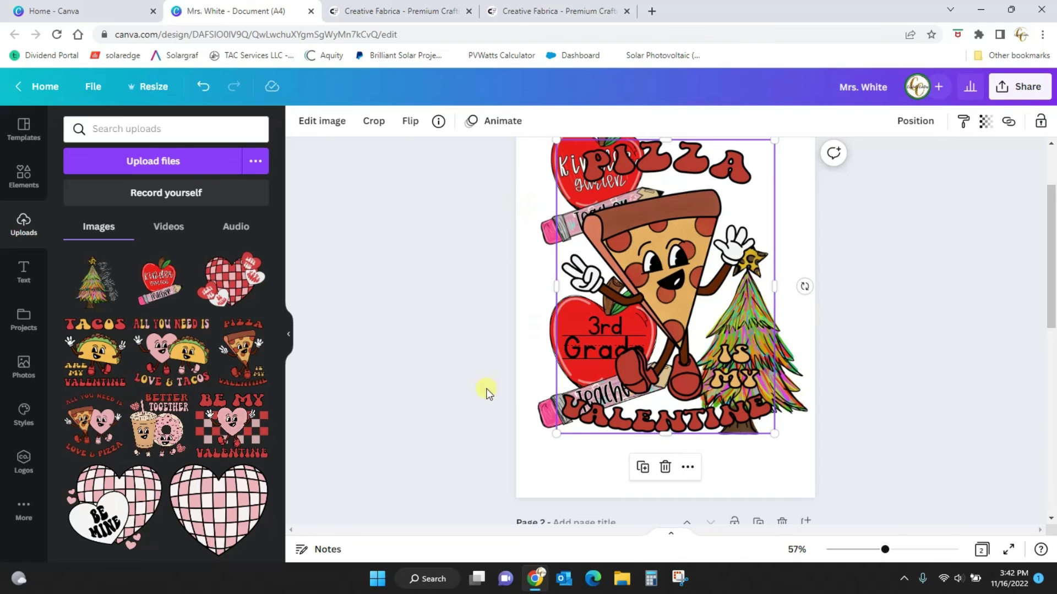
{"action": "key", "text": "Delete"}
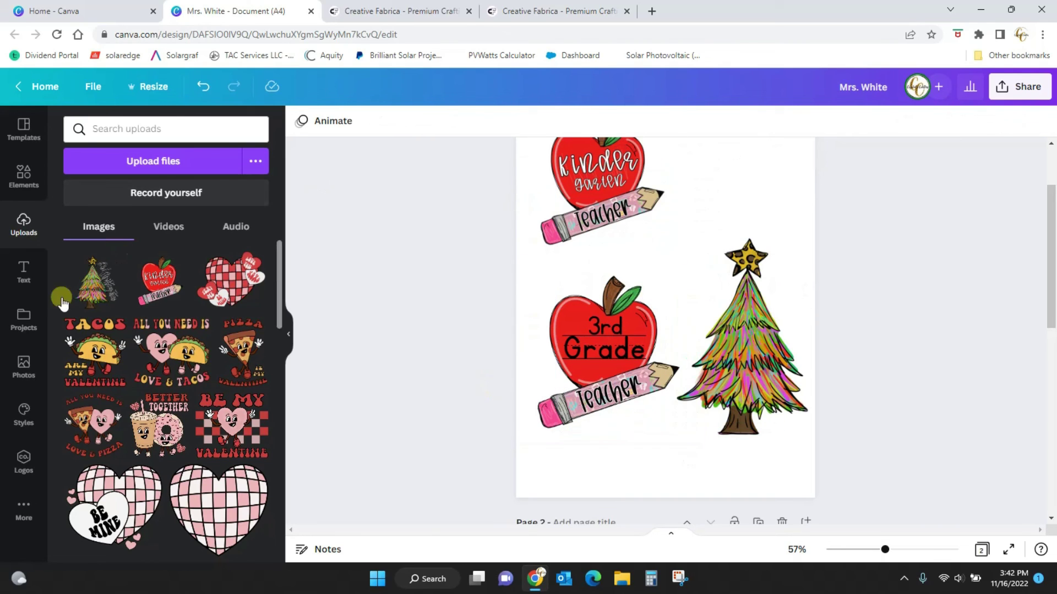
{"action": "left_click_drag", "start_coordinate": [279, 296], "coordinate": [302, 556]}
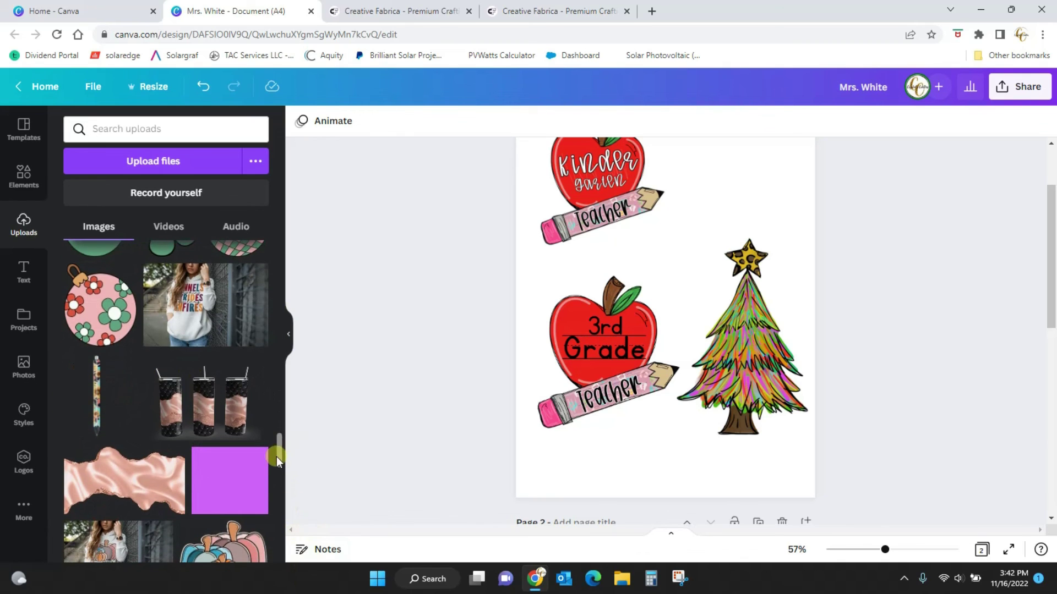
{"action": "left_click_drag", "start_coordinate": [276, 457], "coordinate": [280, 487]}
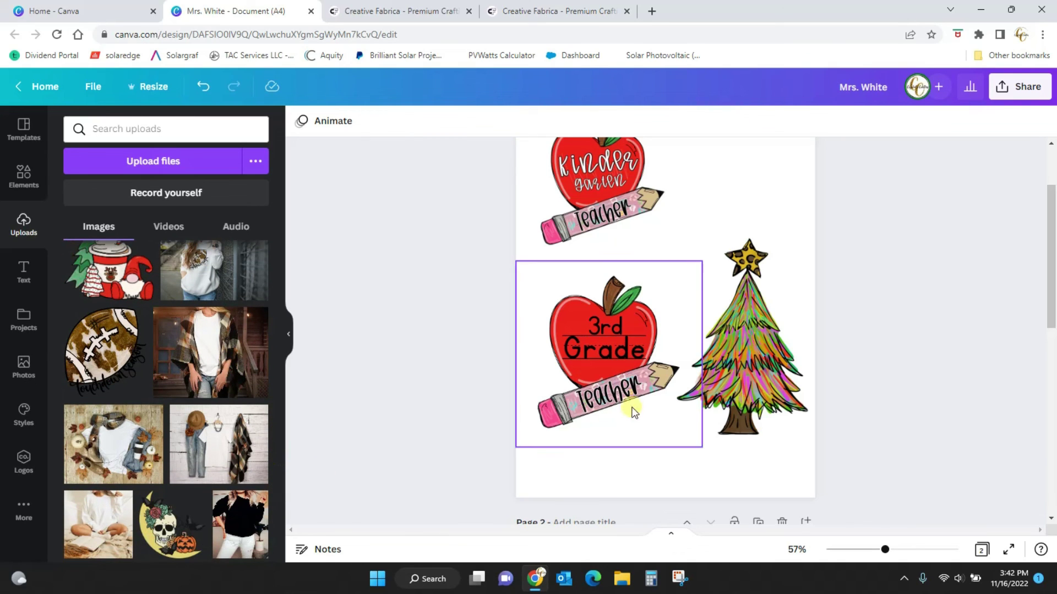
Add the football upload to the page, then create page 3
{"action": "left_click", "coordinate": [113, 358]}
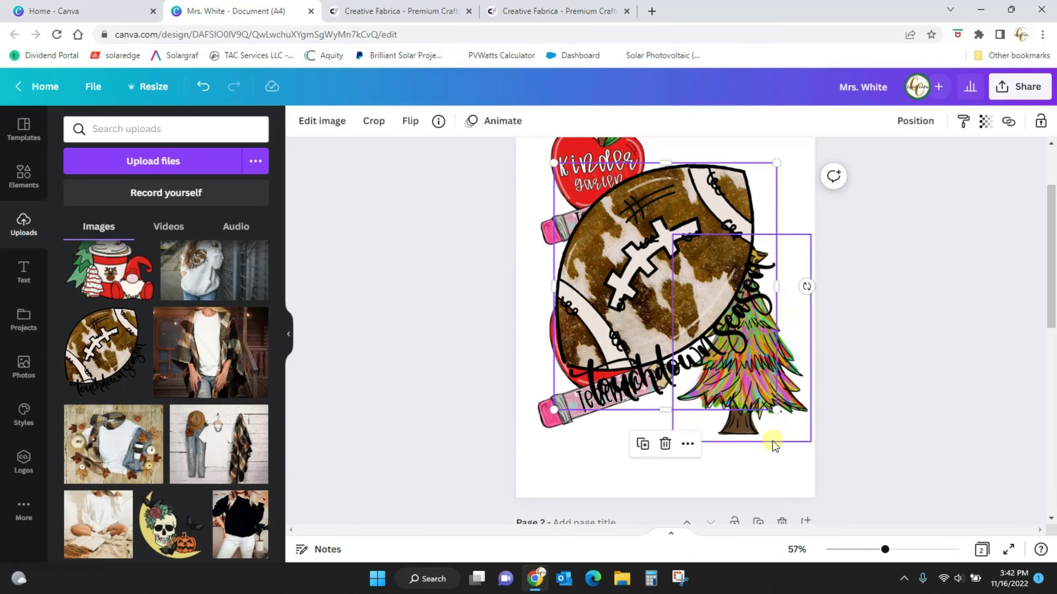
{"action": "left_click", "coordinate": [758, 522]}
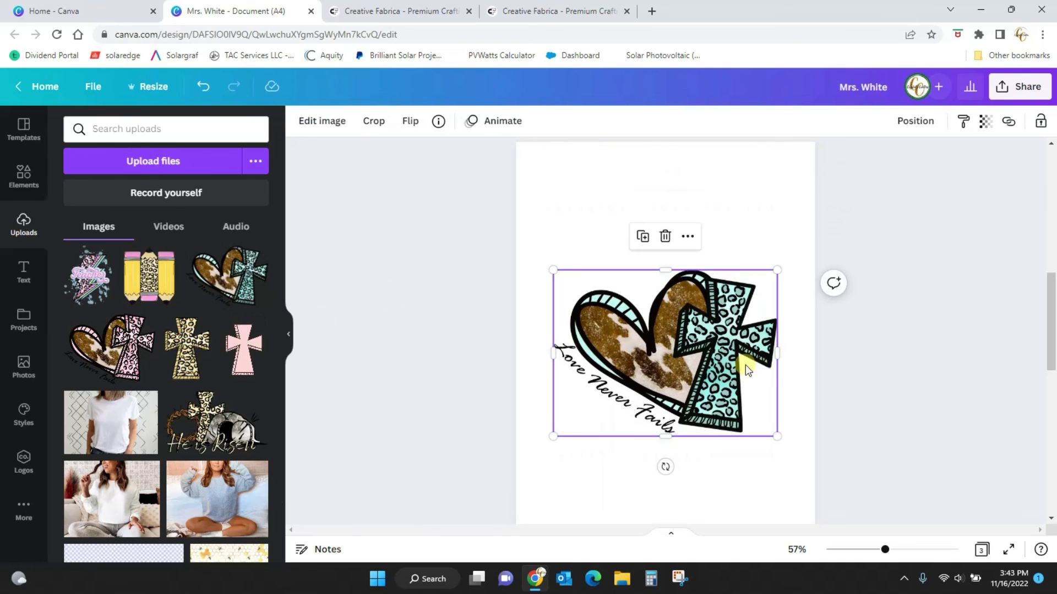
Add the 'Love Never Fails' heart-and-cross image, enlarge it to nearly full page width, and centre it
{"action": "left_click", "coordinate": [225, 291]}
{"action": "left_click_drag", "start_coordinate": [553, 270], "coordinate": [503, 203]}
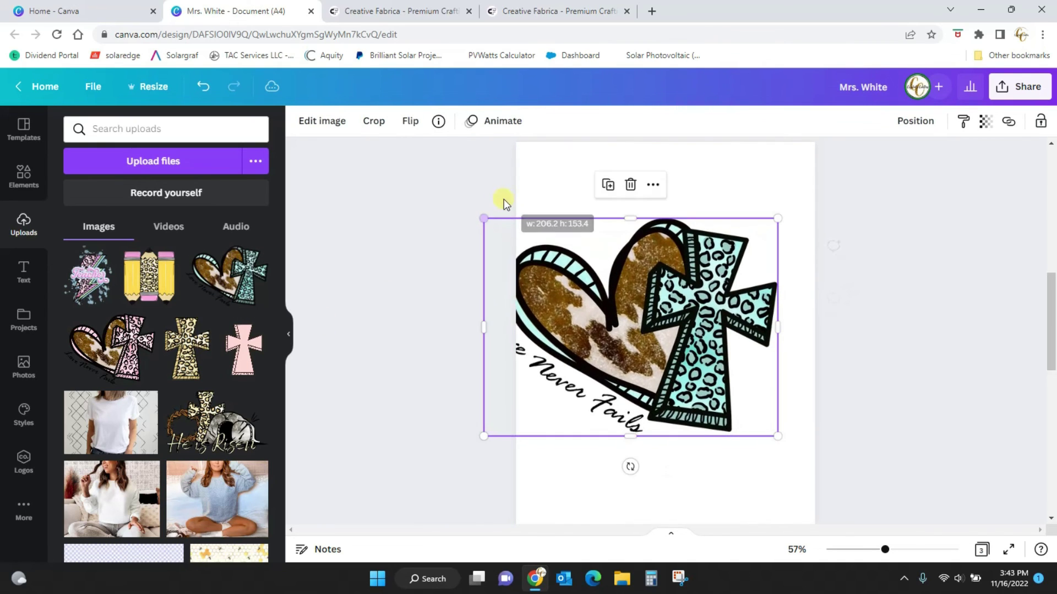
{"action": "mouse_move", "coordinate": [700, 368]}
{"action": "left_mouse_down"}
{"action": "mouse_move", "coordinate": [760, 374]}
{"action": "mouse_move", "coordinate": [687, 375]}
{"action": "mouse_move", "coordinate": [698, 360]}
{"action": "left_mouse_up"}
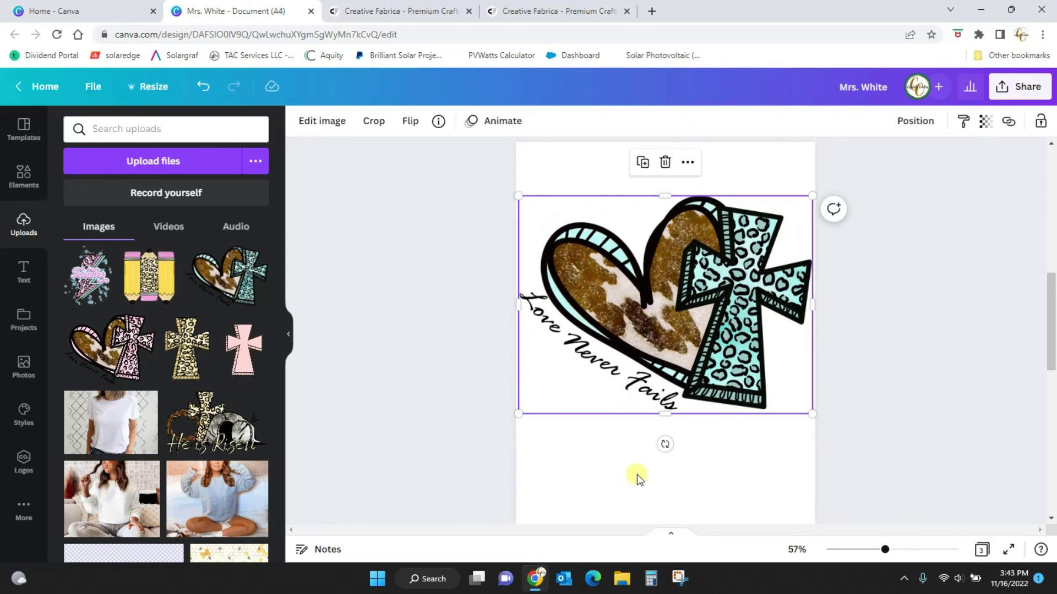